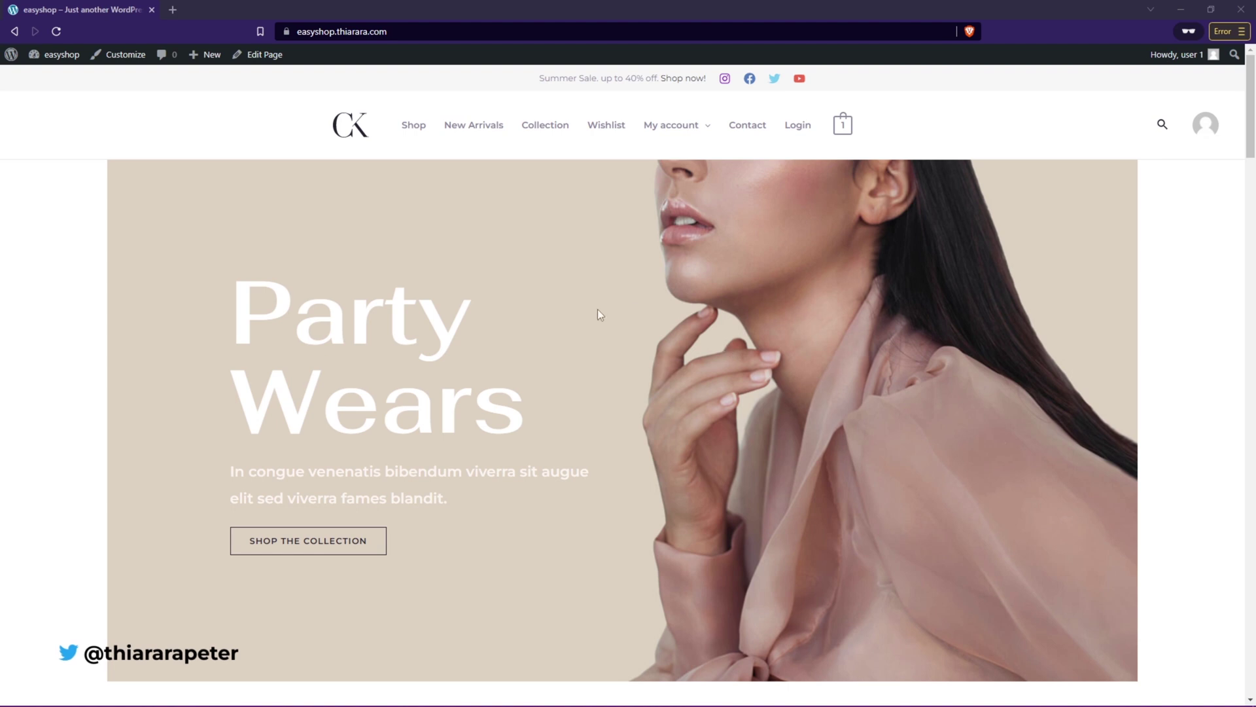
Step: Open the Eterna long dress black product page from the storefront
scroll(421, 532, "down", 5)
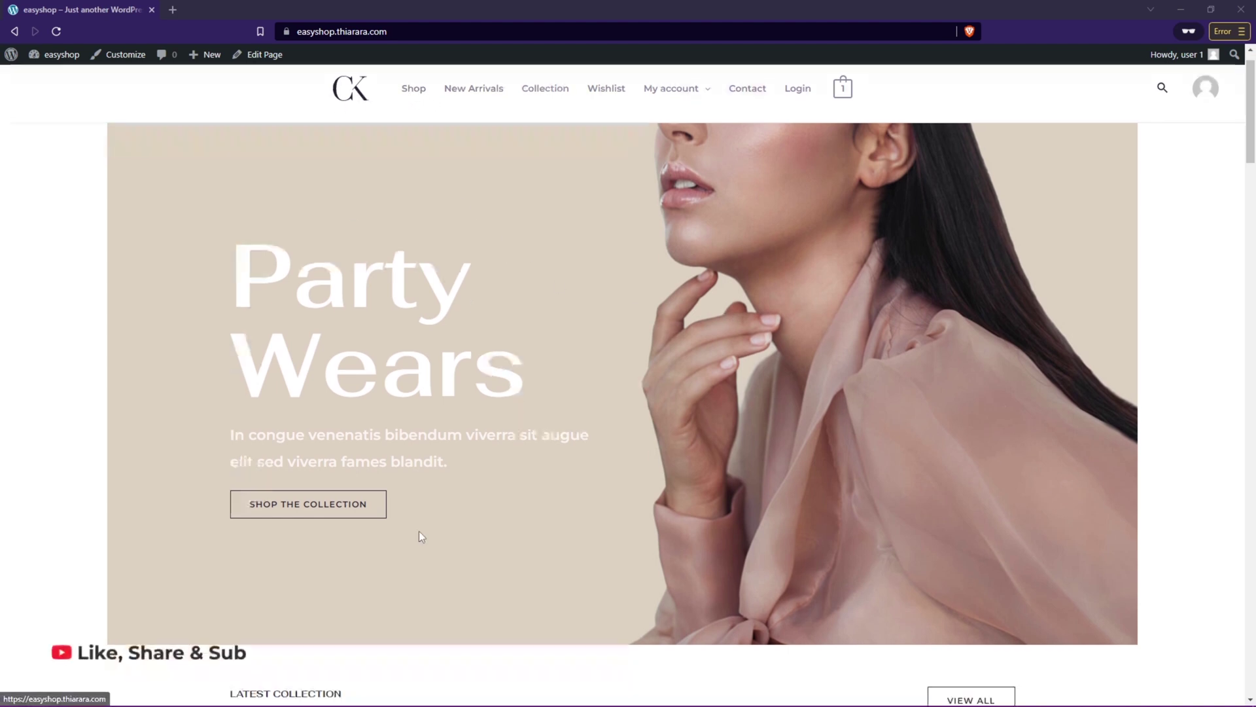
scroll(429, 549, "down", 2)
left_click(499, 452)
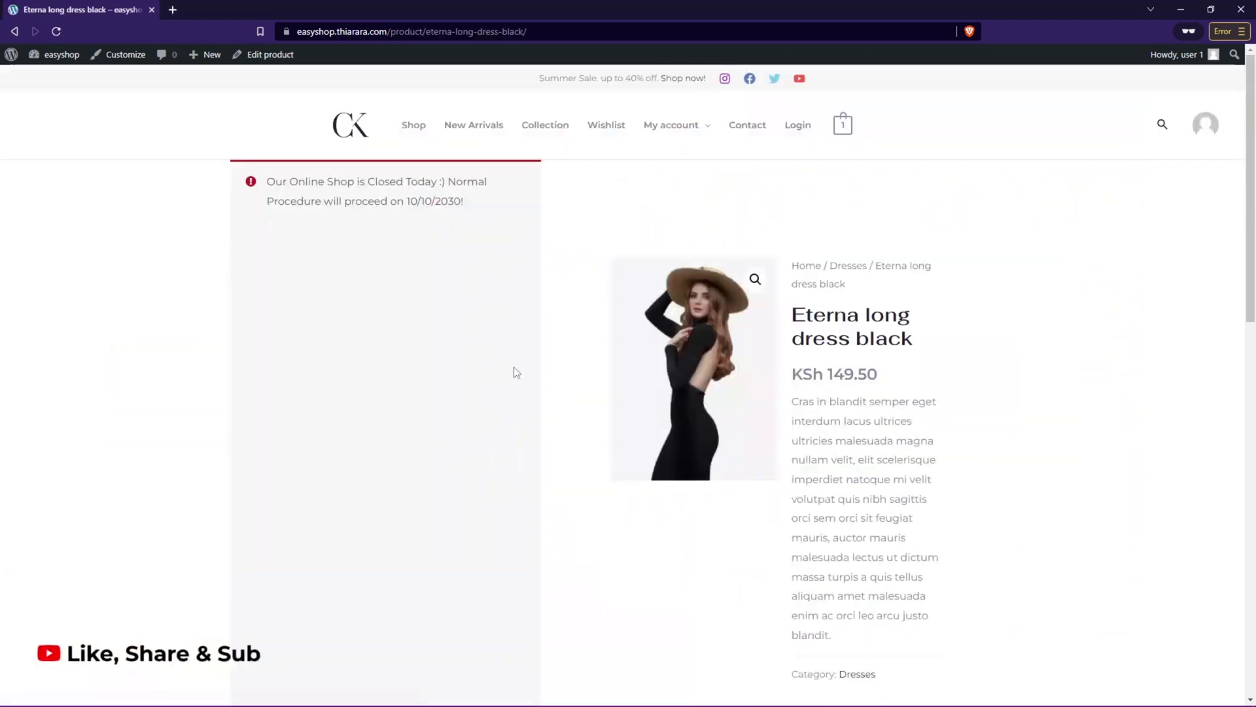
scroll(765, 524, "down", 2)
scroll(793, 545, "down", 2)
scroll(715, 552, "up", 4)
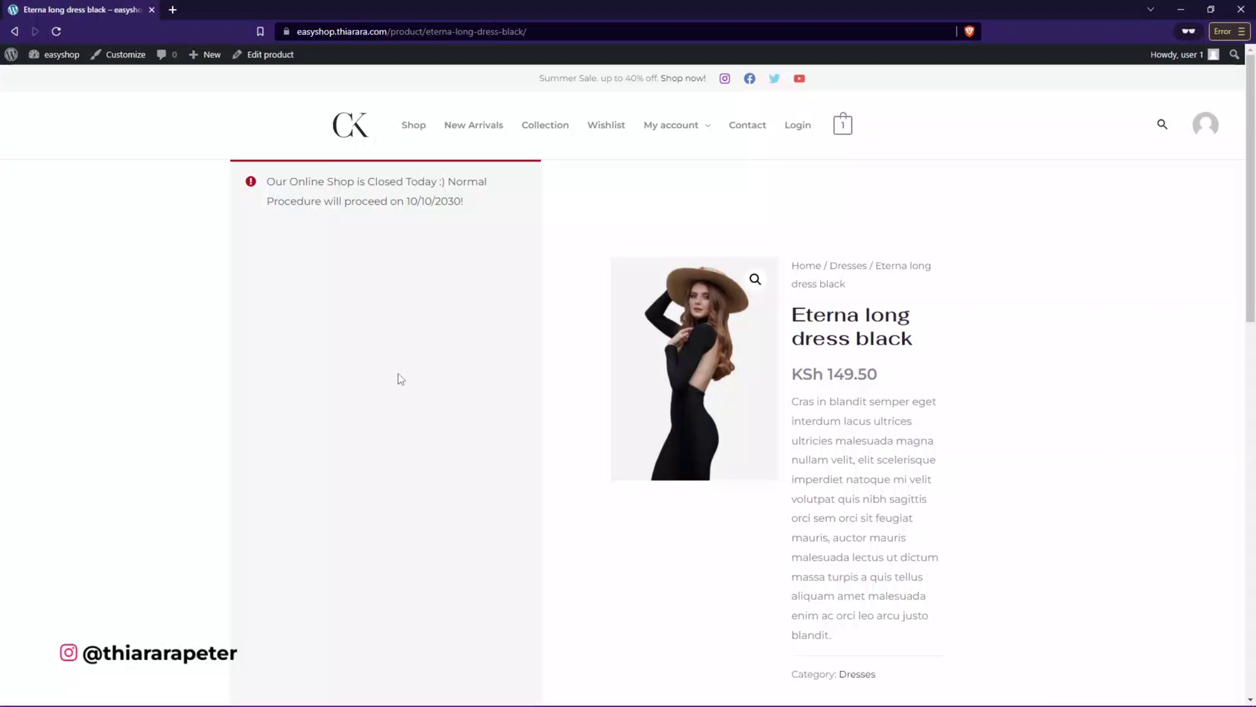
Step: Select the closed-shop notice (resuming 10/10/2030) and view the mini-cart with KSh 149.50
triple_click(364, 184)
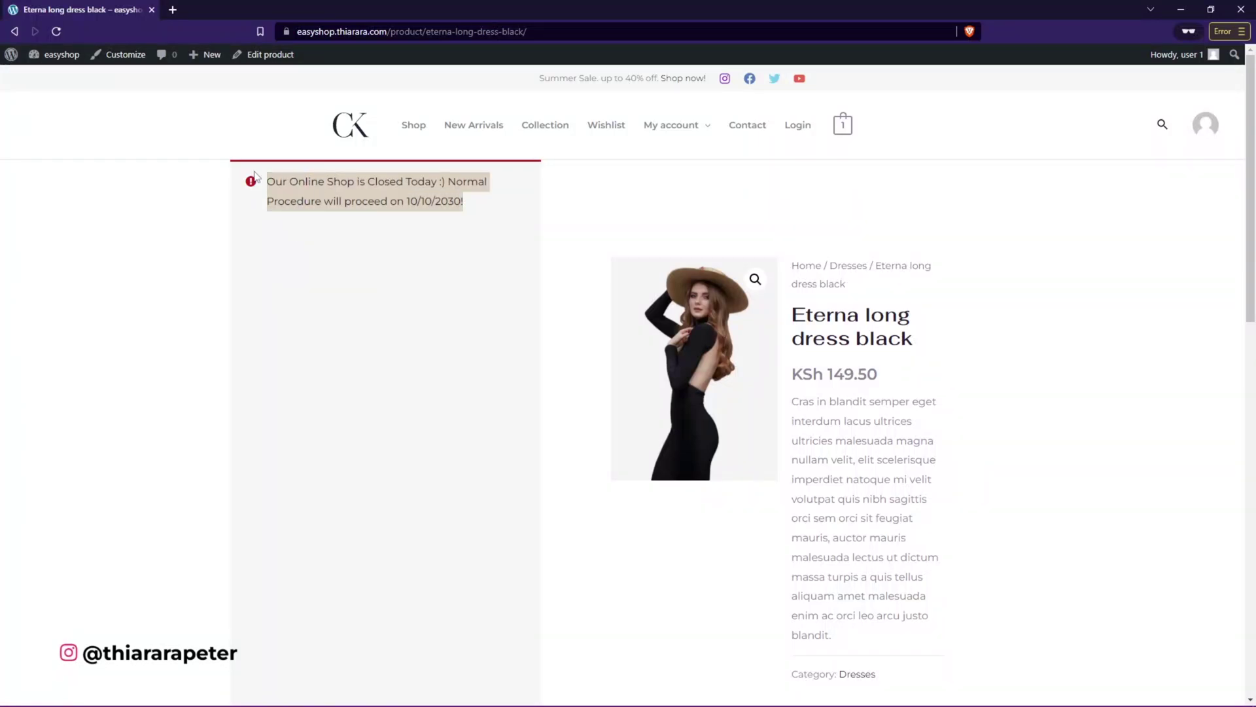
scroll(747, 547, "down", 2)
scroll(746, 548, "down", 9)
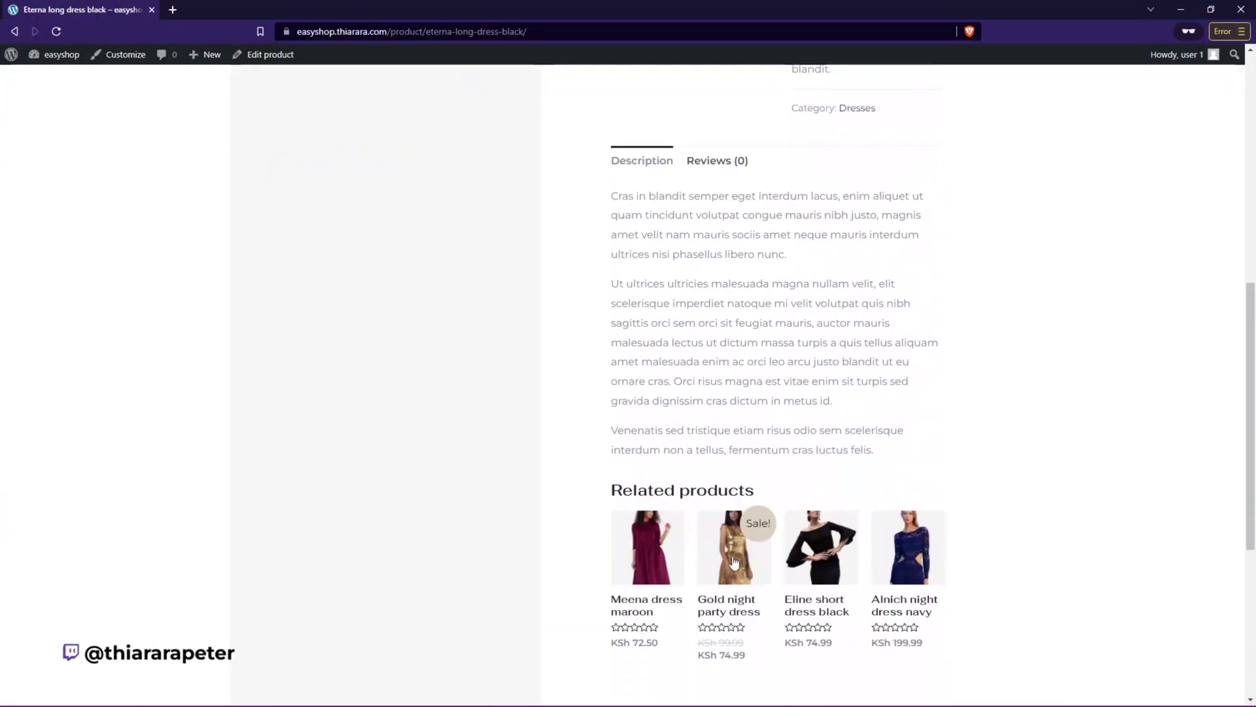
scroll(745, 556, "up", 5)
scroll(746, 555, "up", 5)
scroll(763, 485, "down", 3)
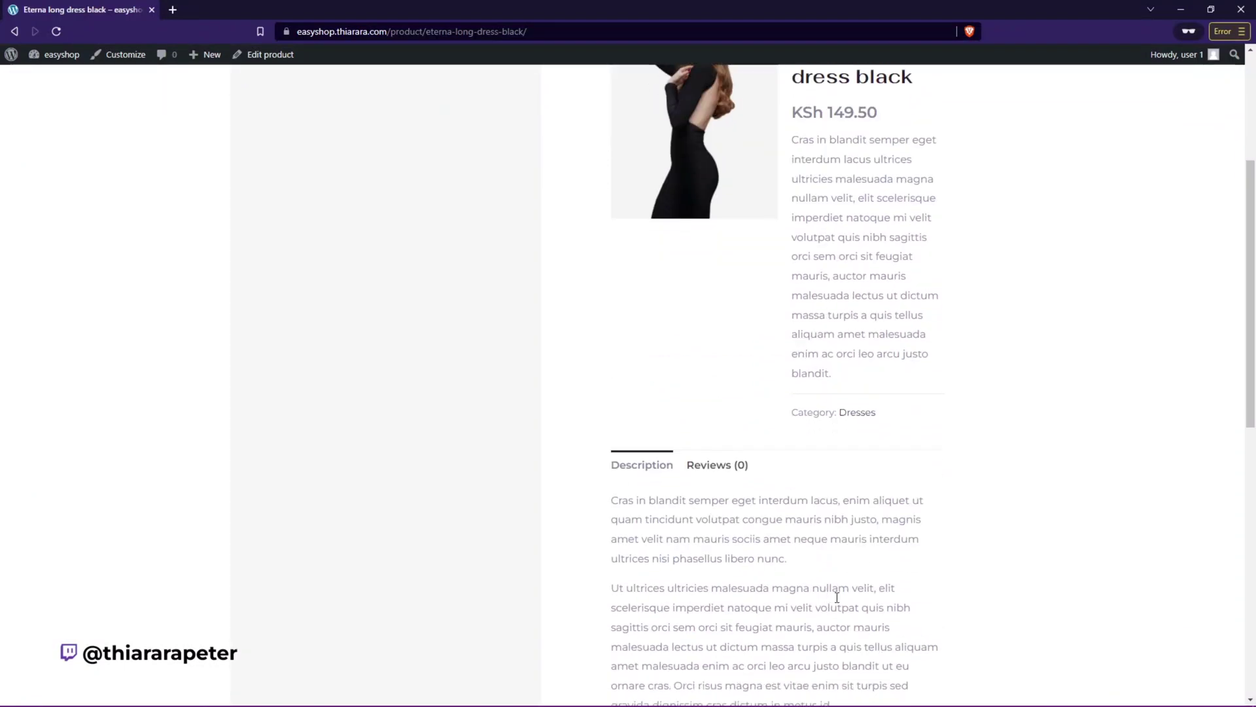
scroll(890, 471, "up", 4)
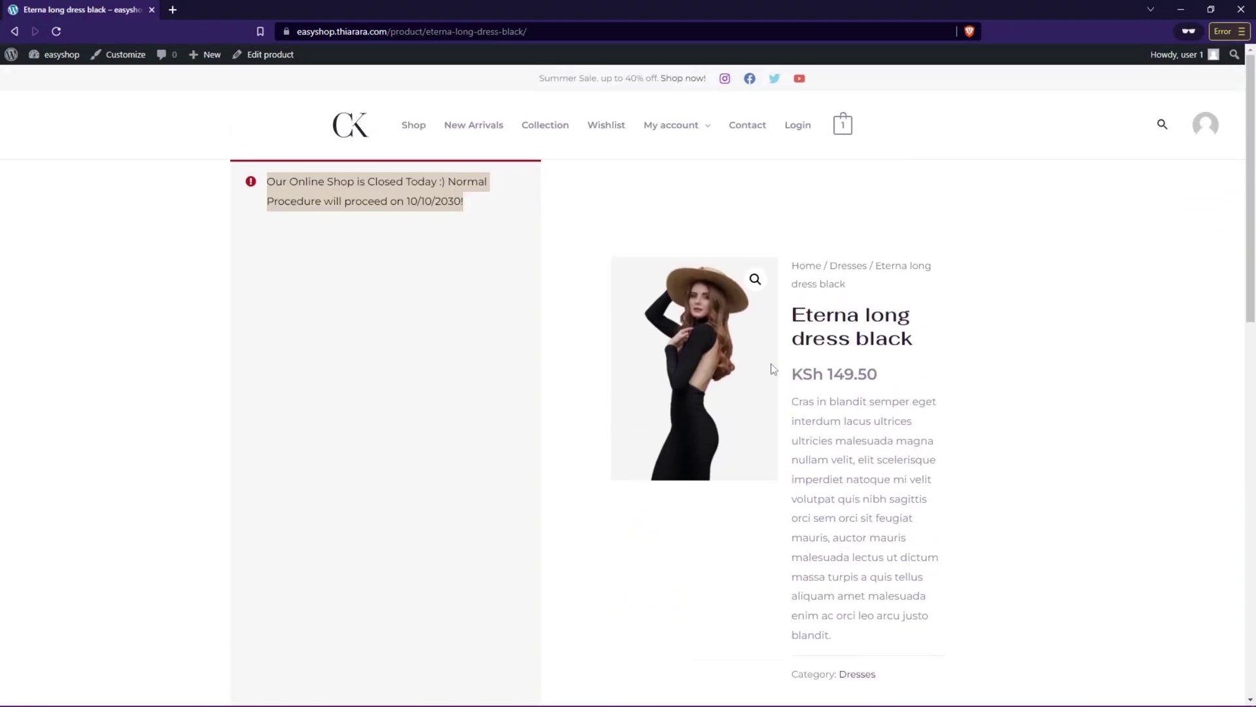
left_click(847, 127)
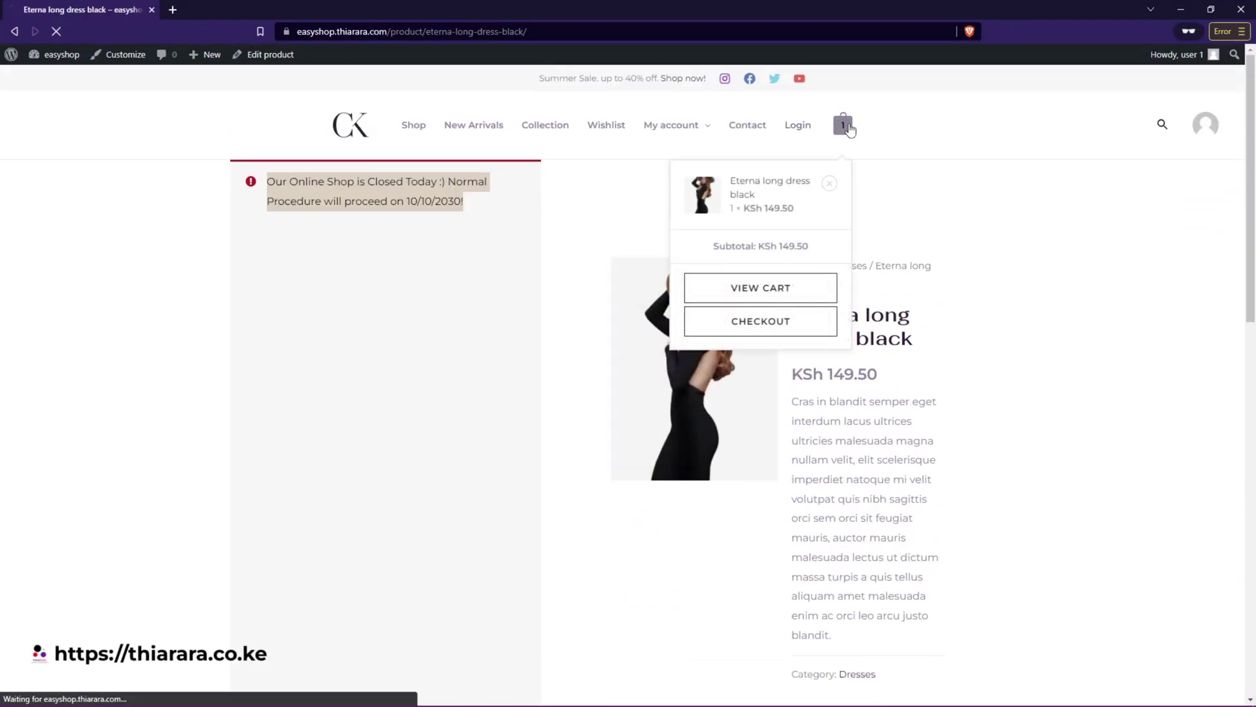
Step: Open the full cart page and highlight its closed-shop notice; cart totals KSh 449.50
left_click(773, 293)
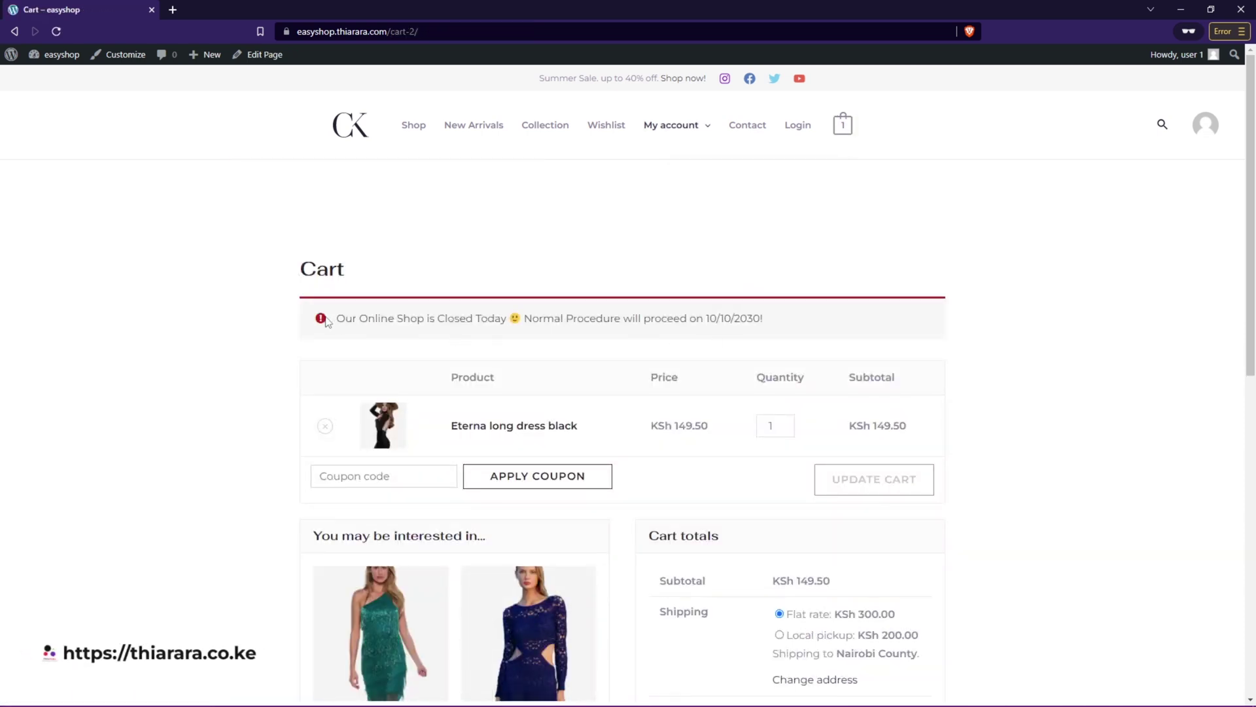
left_click_drag(332, 318, 368, 319)
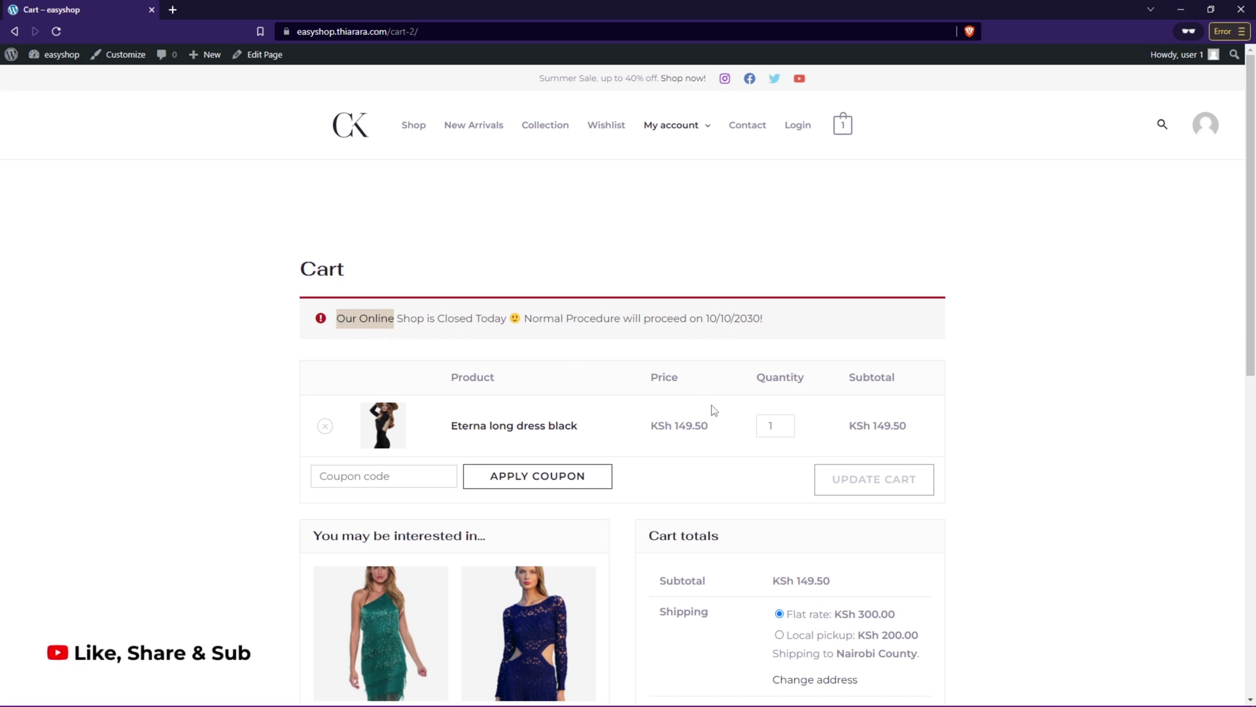
scroll(774, 493, "down", 1)
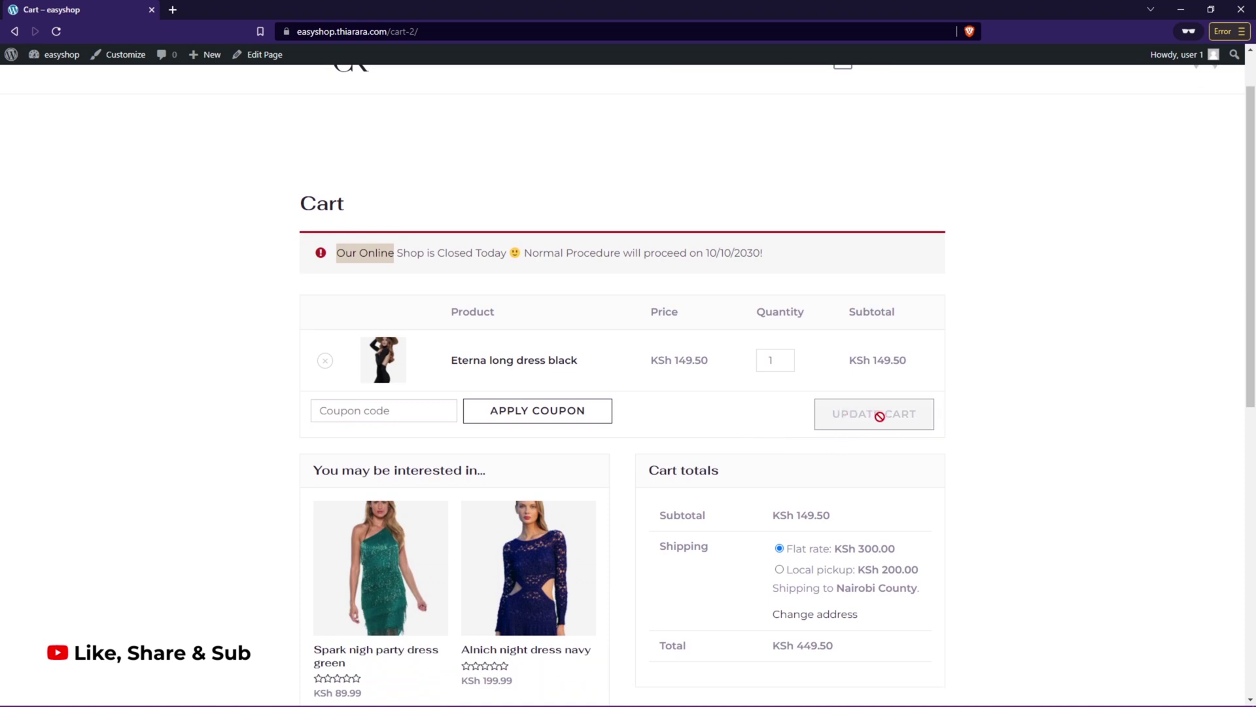
scroll(813, 533, "down", 3)
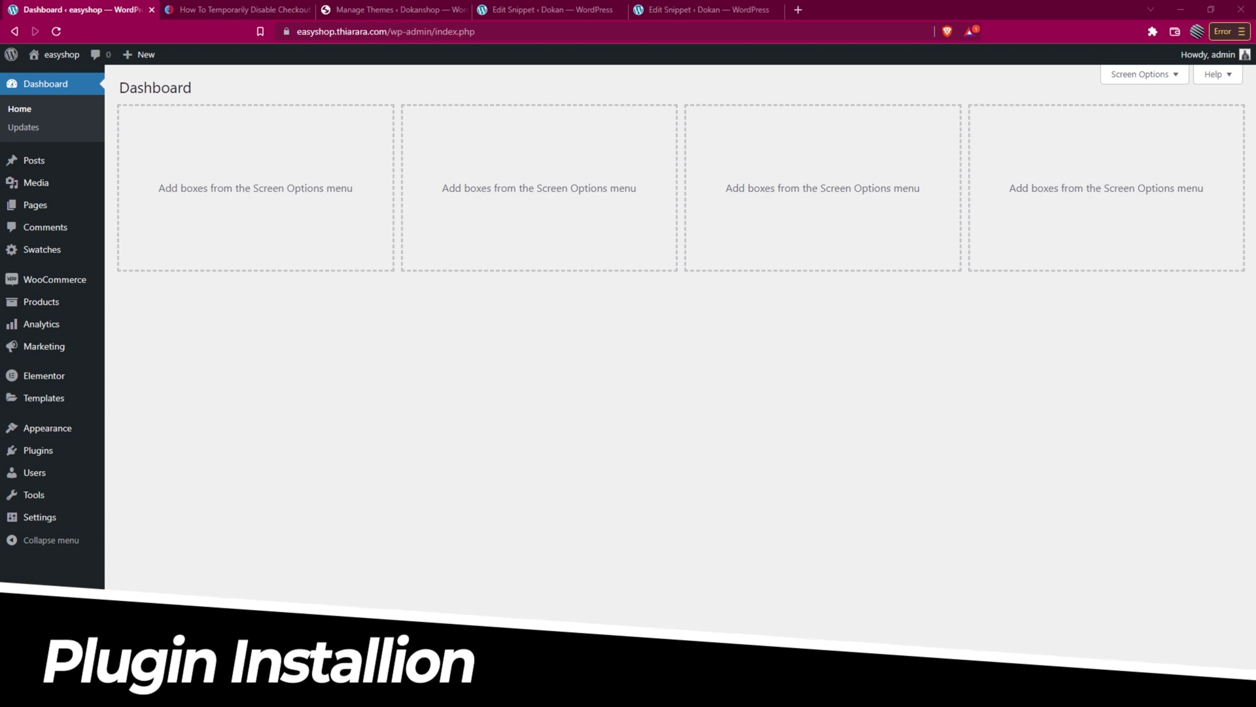
Step: Go to Plugins > Add New, close the Manage Themes and both Edit Snippet tabs, and focus plugin search
mouse_move(42, 470)
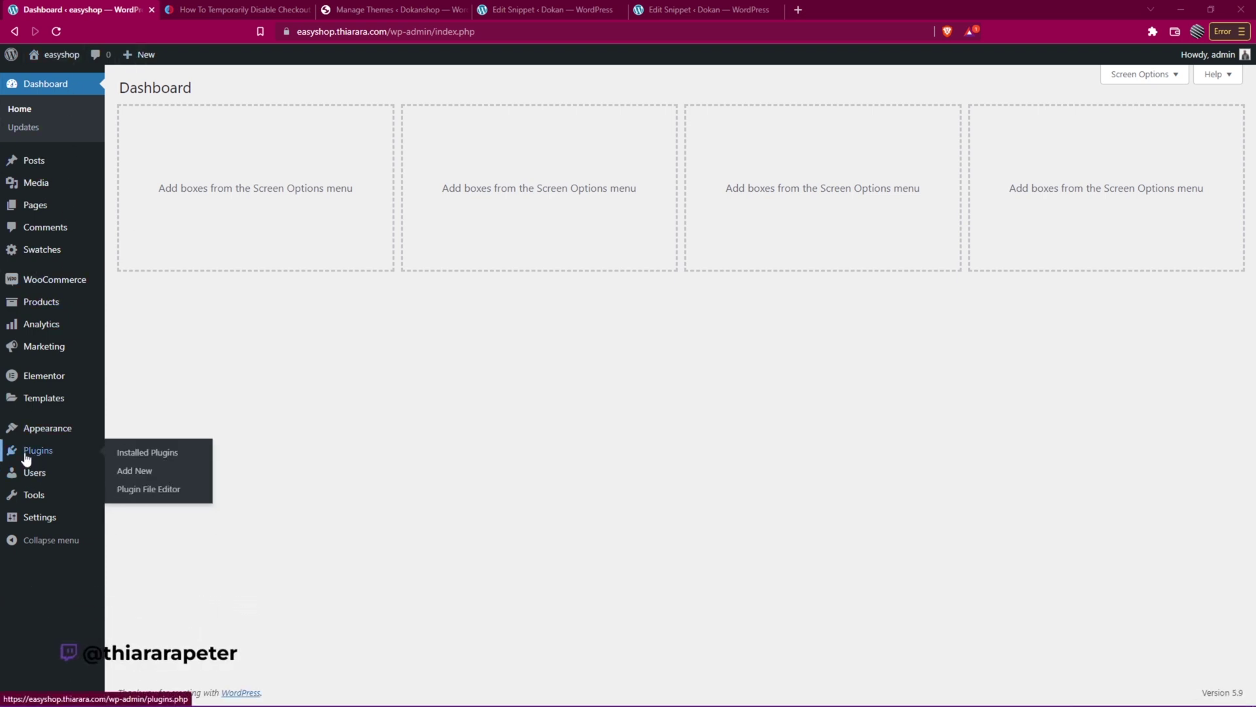
left_click(131, 474)
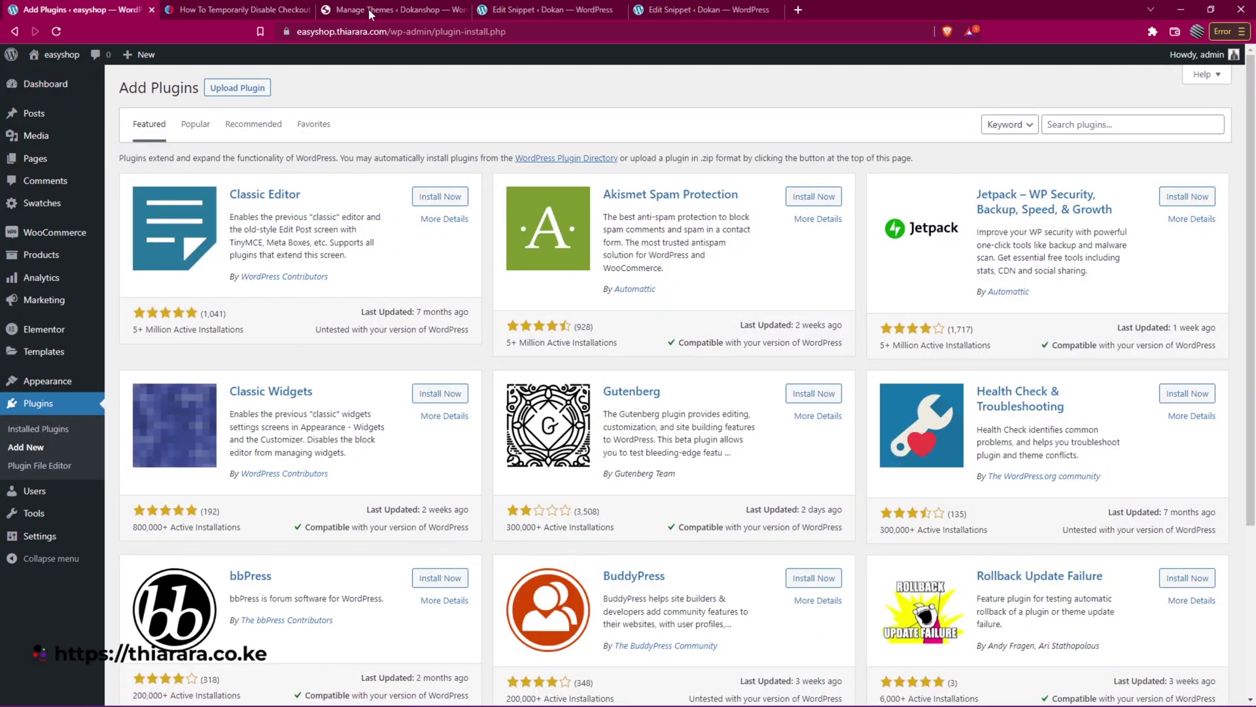
left_click(463, 10)
left_click(463, 10)
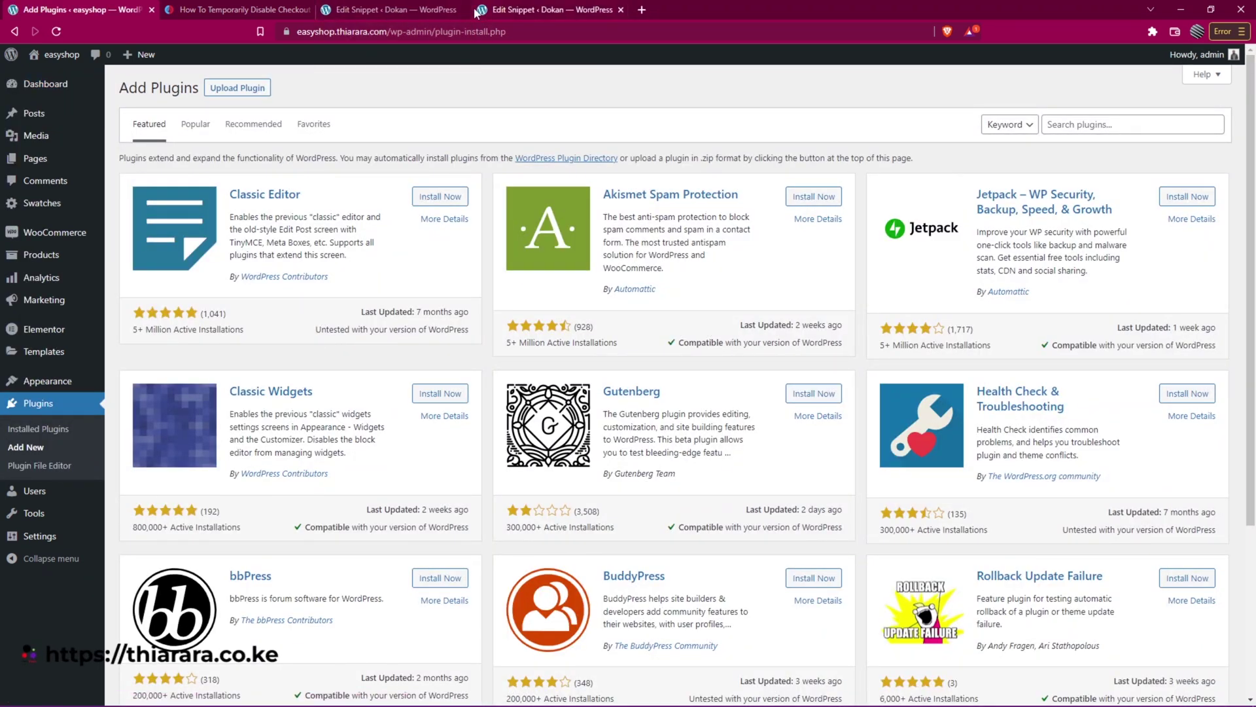
left_click(463, 10)
left_click(1068, 124)
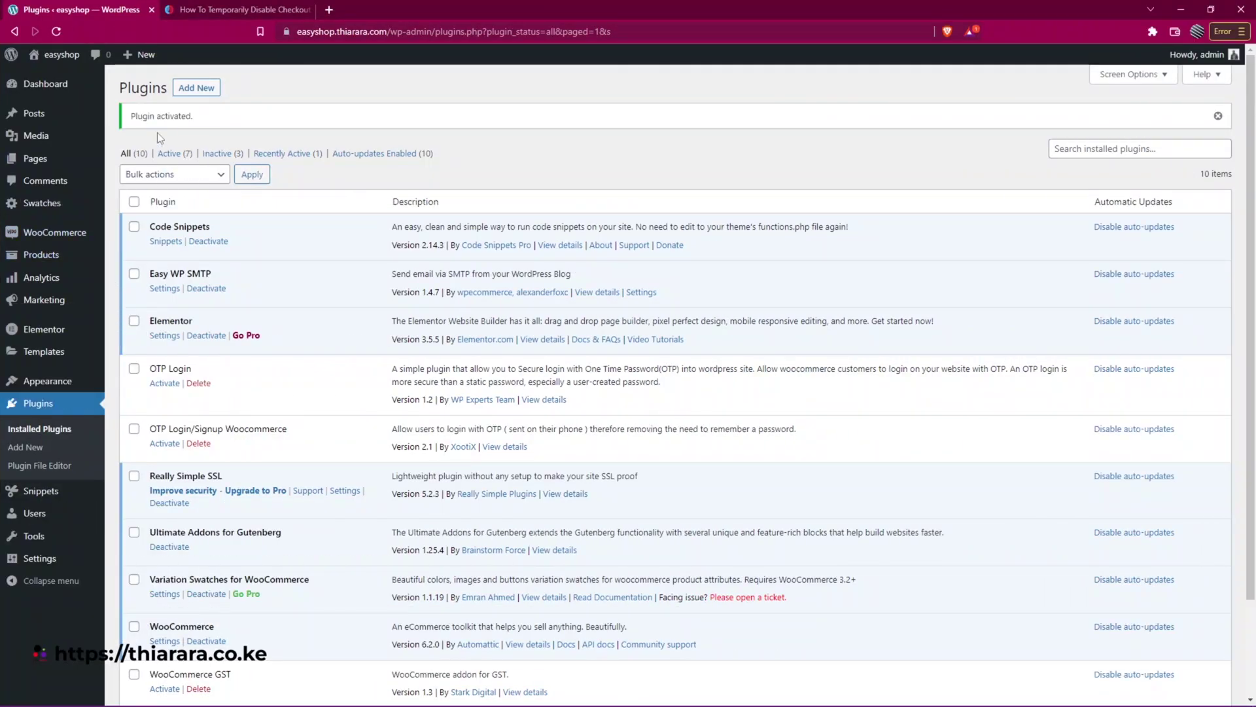
Step: Confirm Code Snippets 2.14.3 is active among the 10 installed plugins
left_click_drag(210, 227, 151, 227)
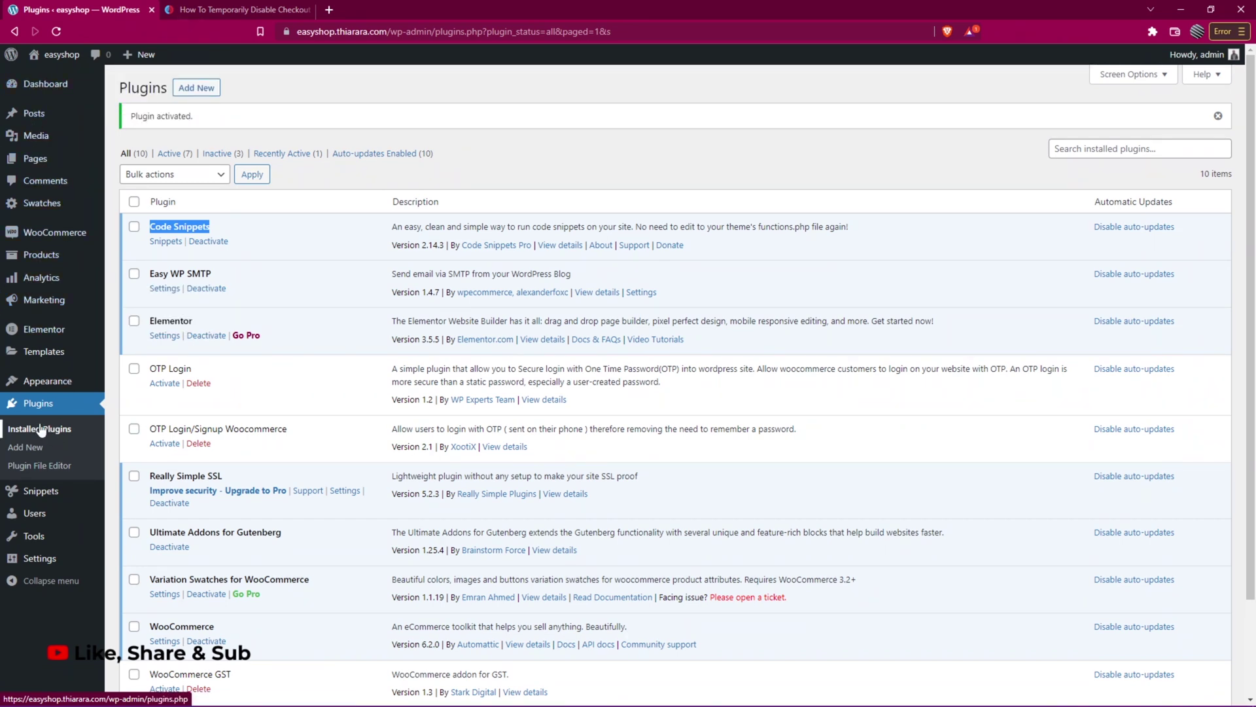
mouse_move(38, 491)
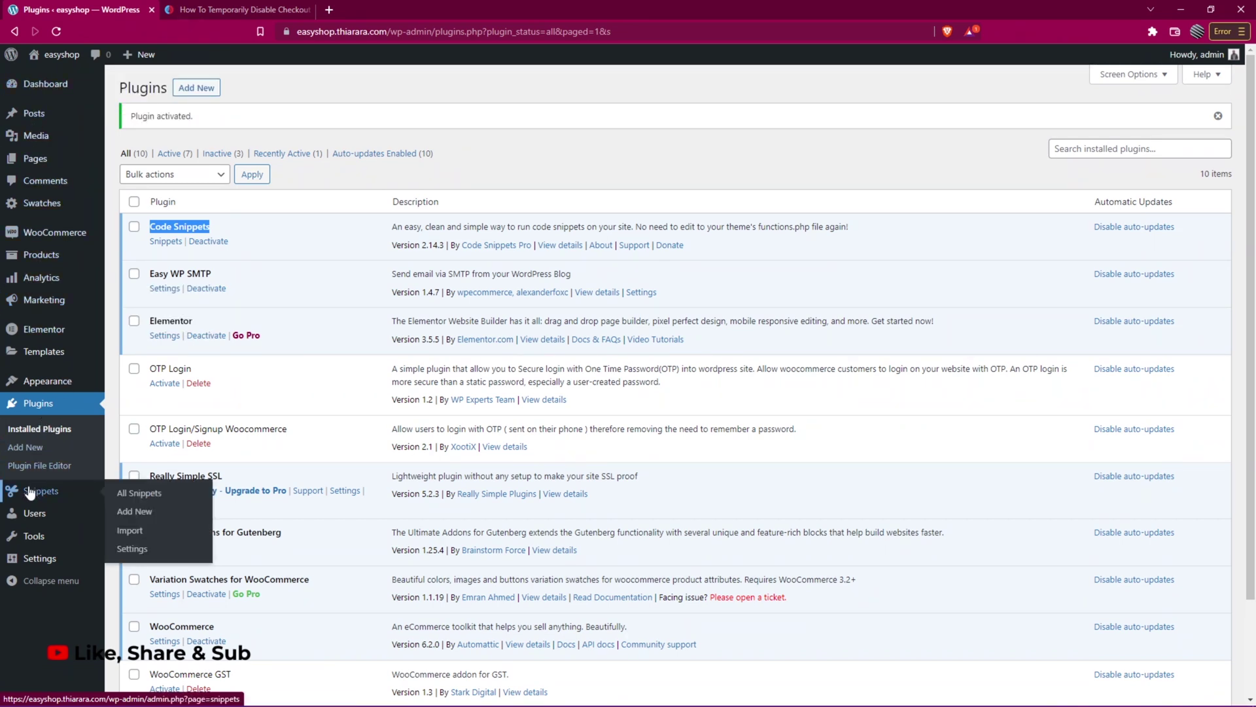
Step: Start a new snippet titled 'WooCommerce Holiday Mode' pasted from clipboard history, code still empty
left_click(129, 517)
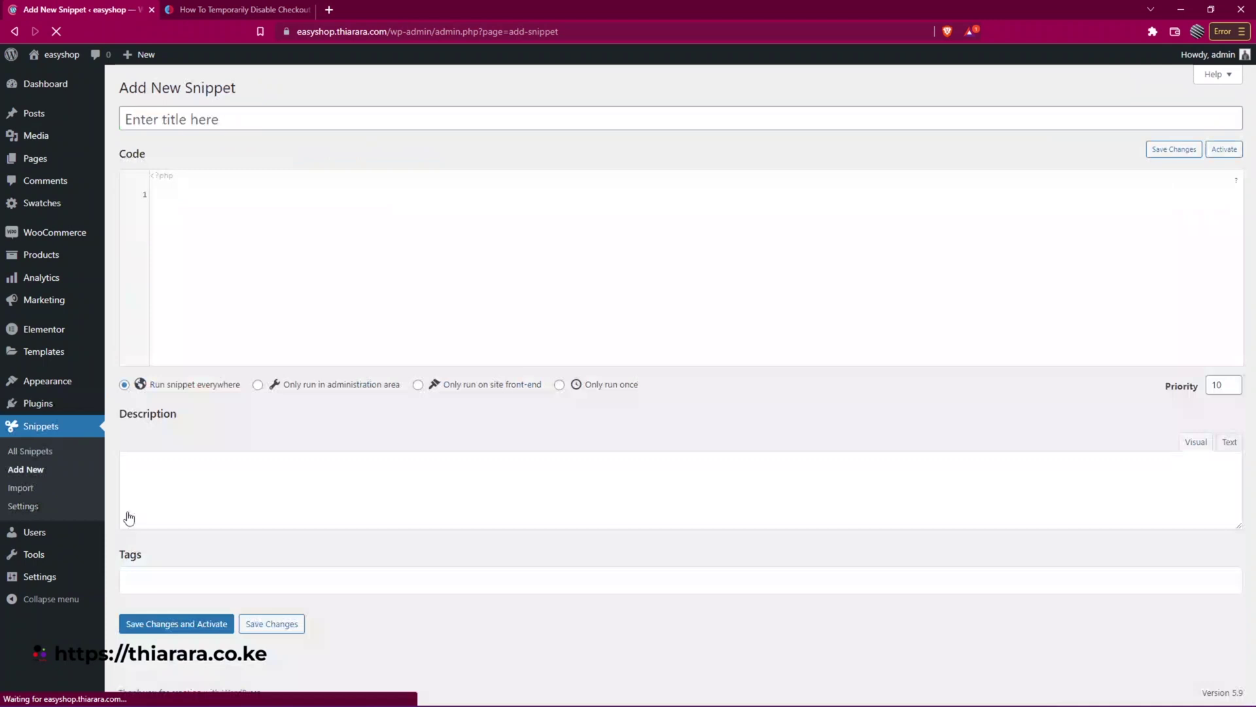
left_click(192, 126)
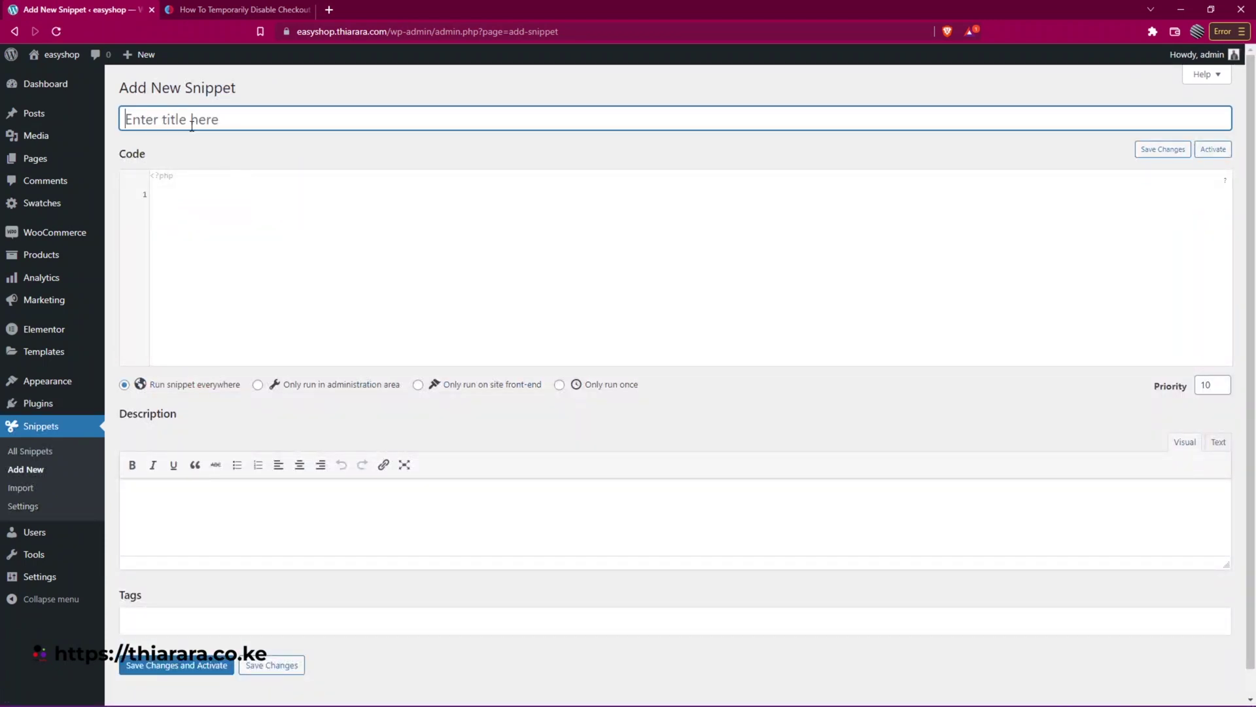
key("super+v")
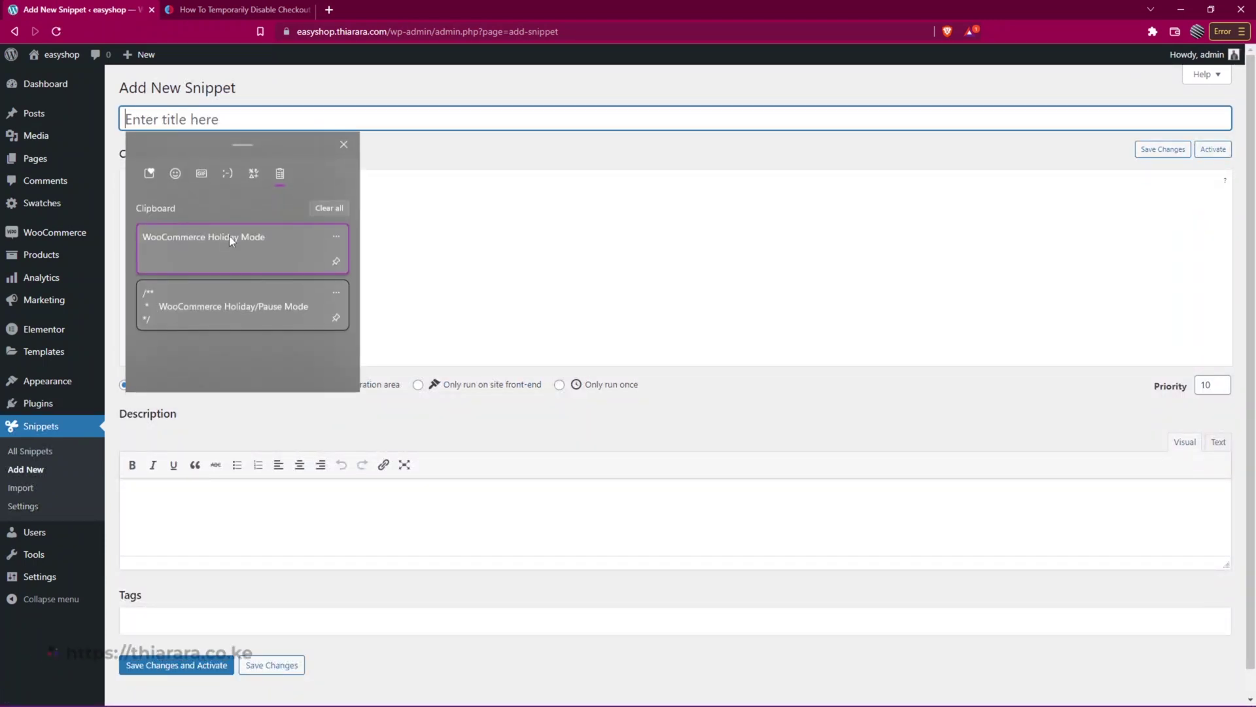
left_click(223, 237)
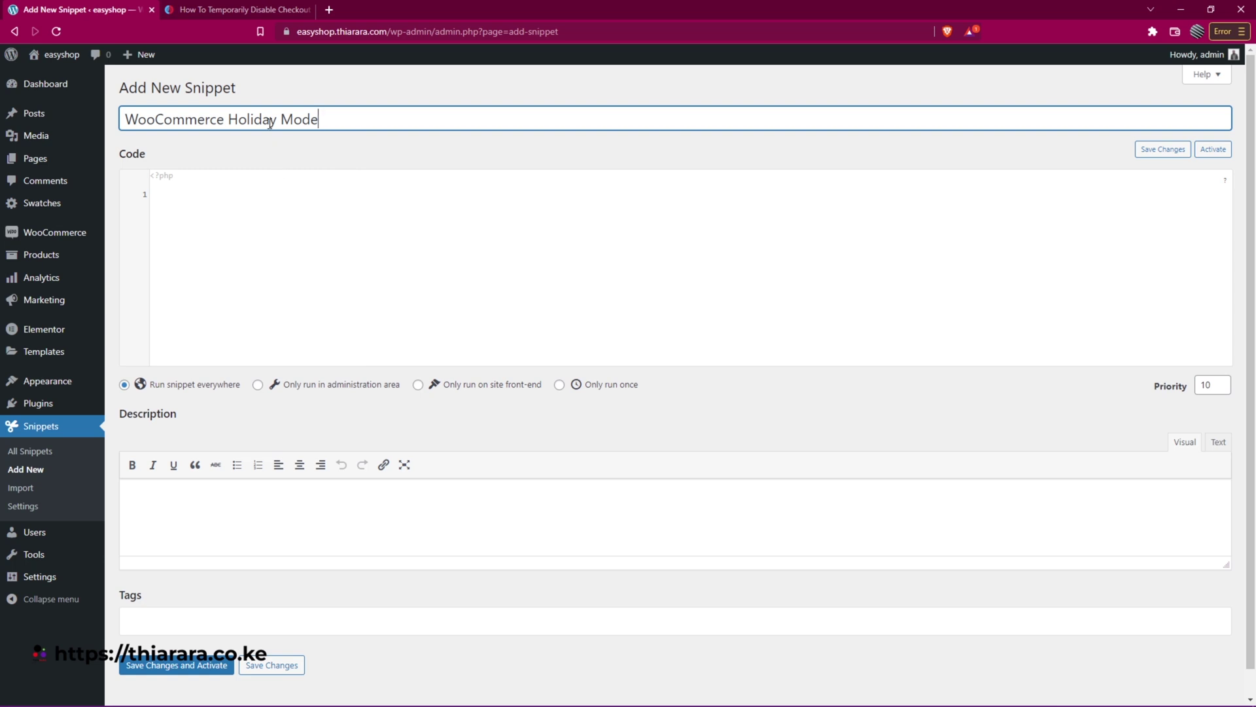
left_click(194, 197)
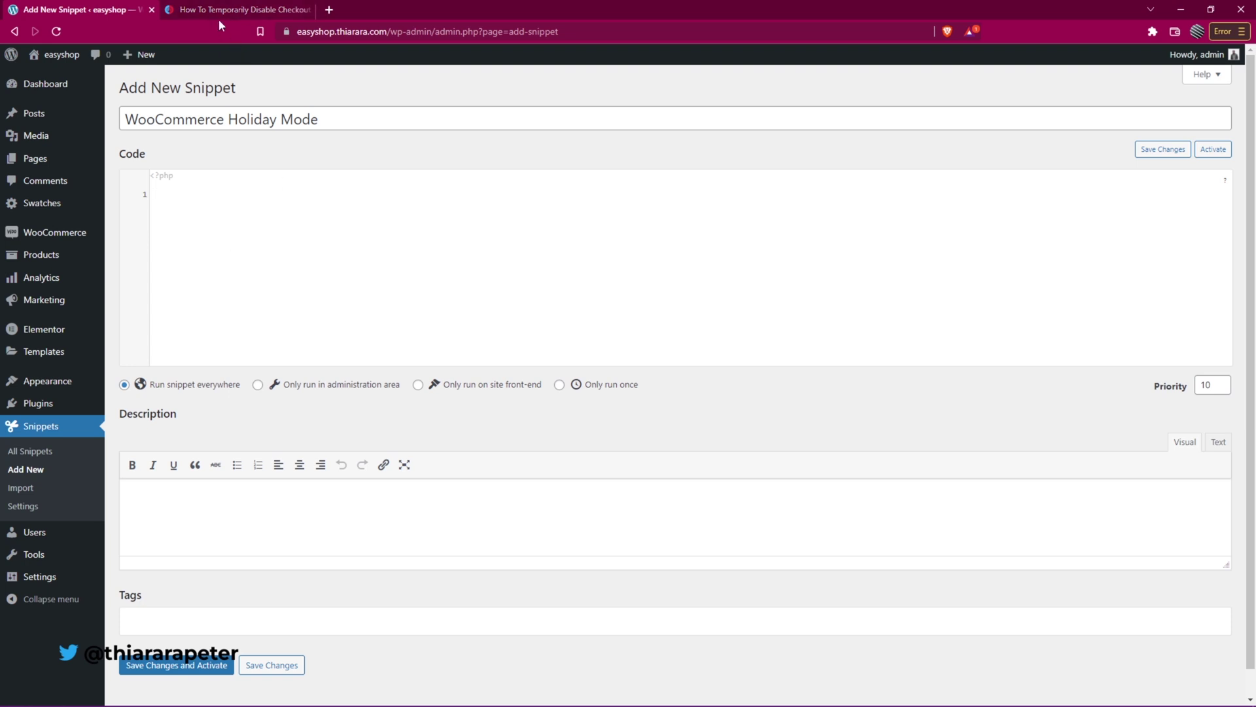
Step: Switch to the thiarara.co.ke article and scroll to the Holiday/Pause Mode code
left_click(218, 10)
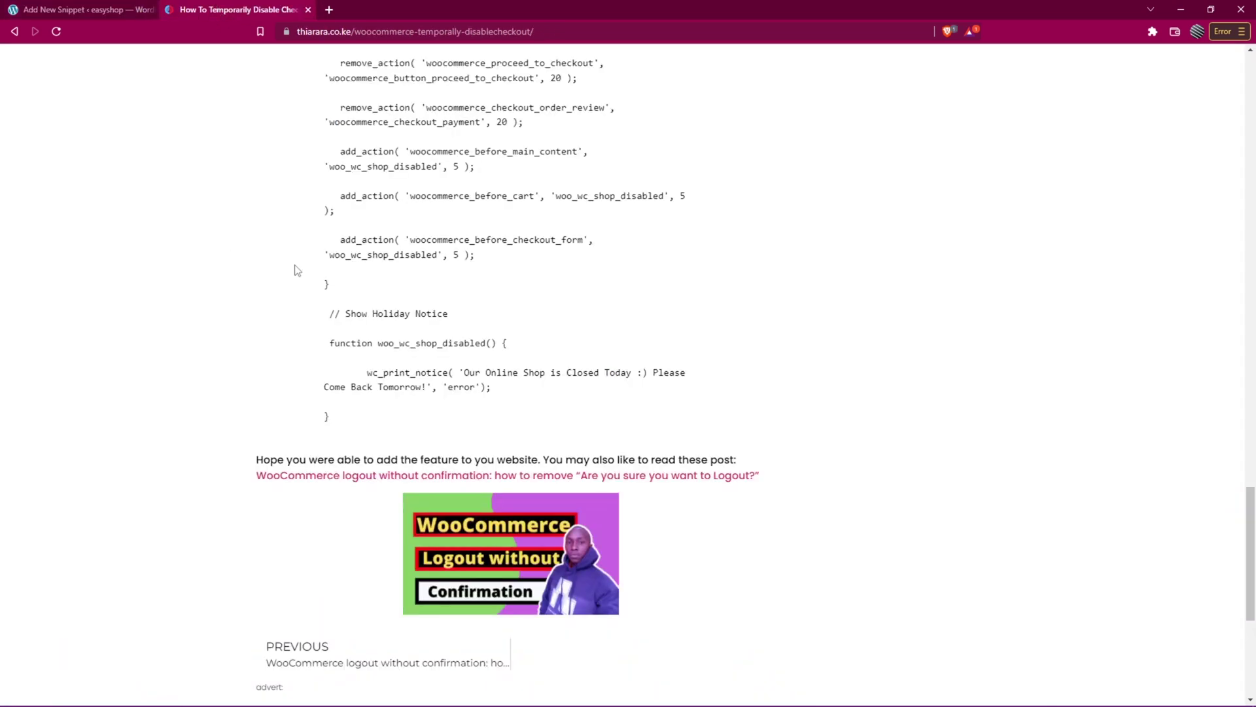
scroll(296, 269, "down", 1)
scroll(293, 284, "up", 8)
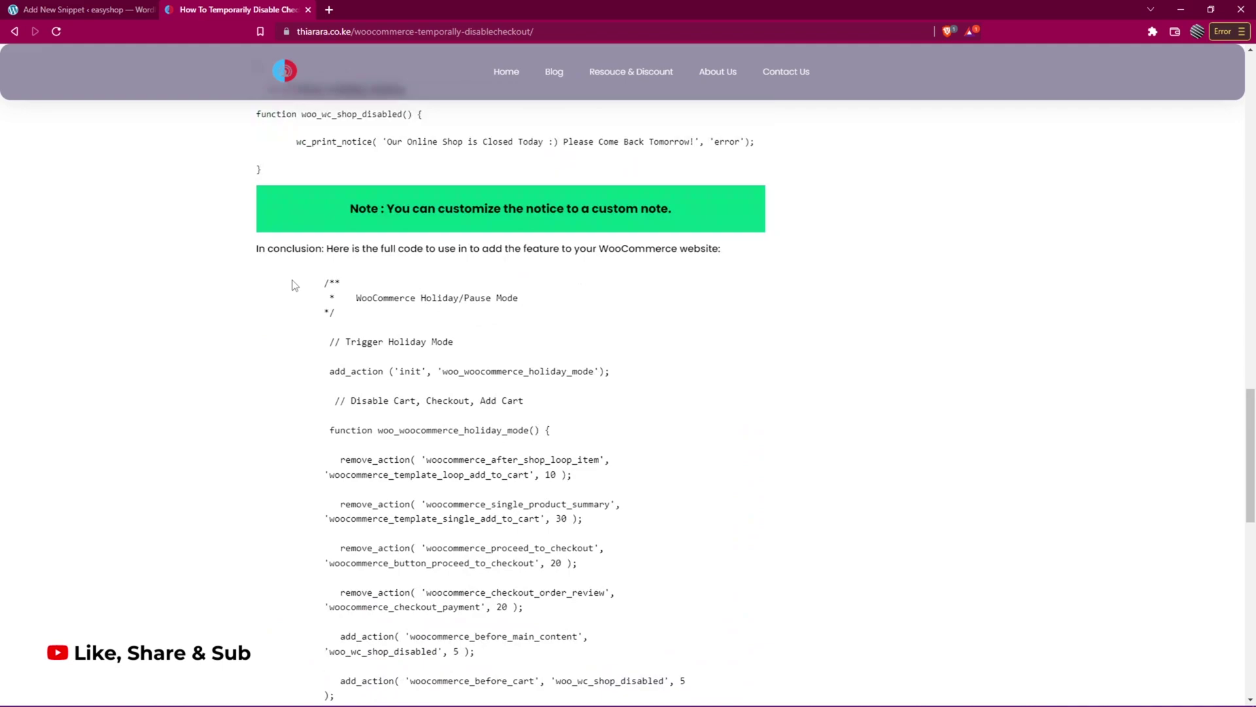
scroll(292, 285, "up", 20)
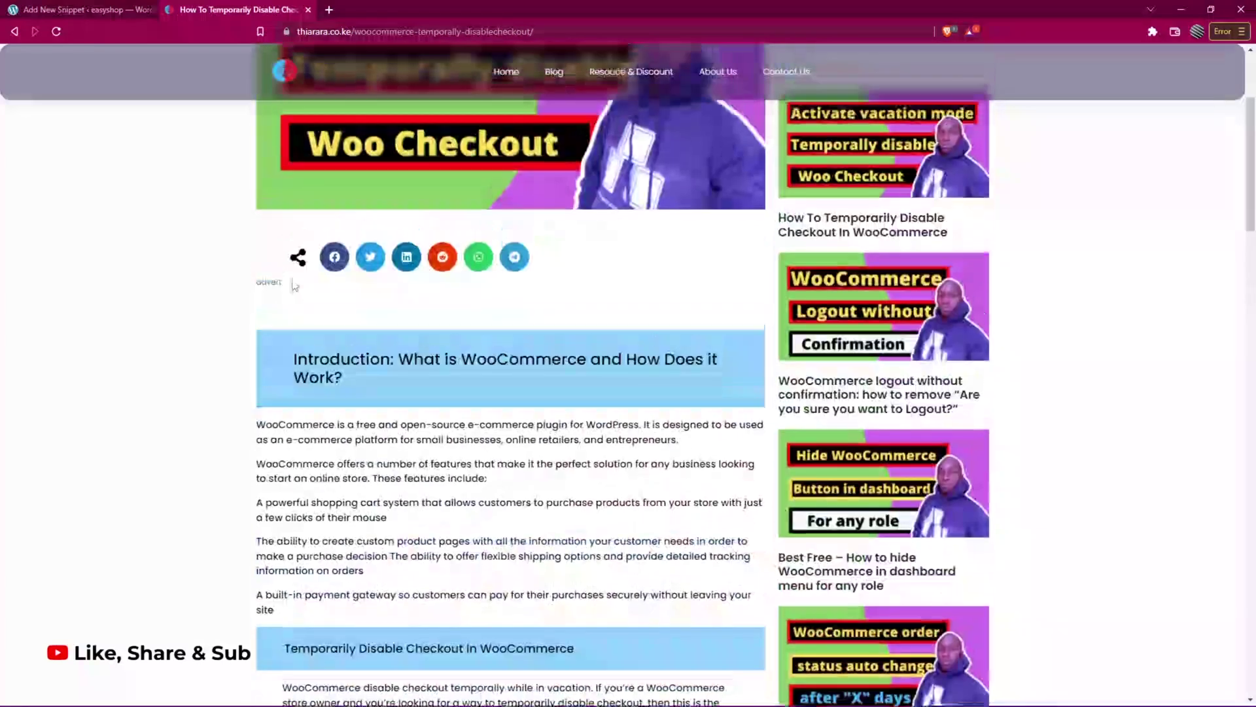
scroll(293, 285, "up", 3)
scroll(266, 324, "down", 12)
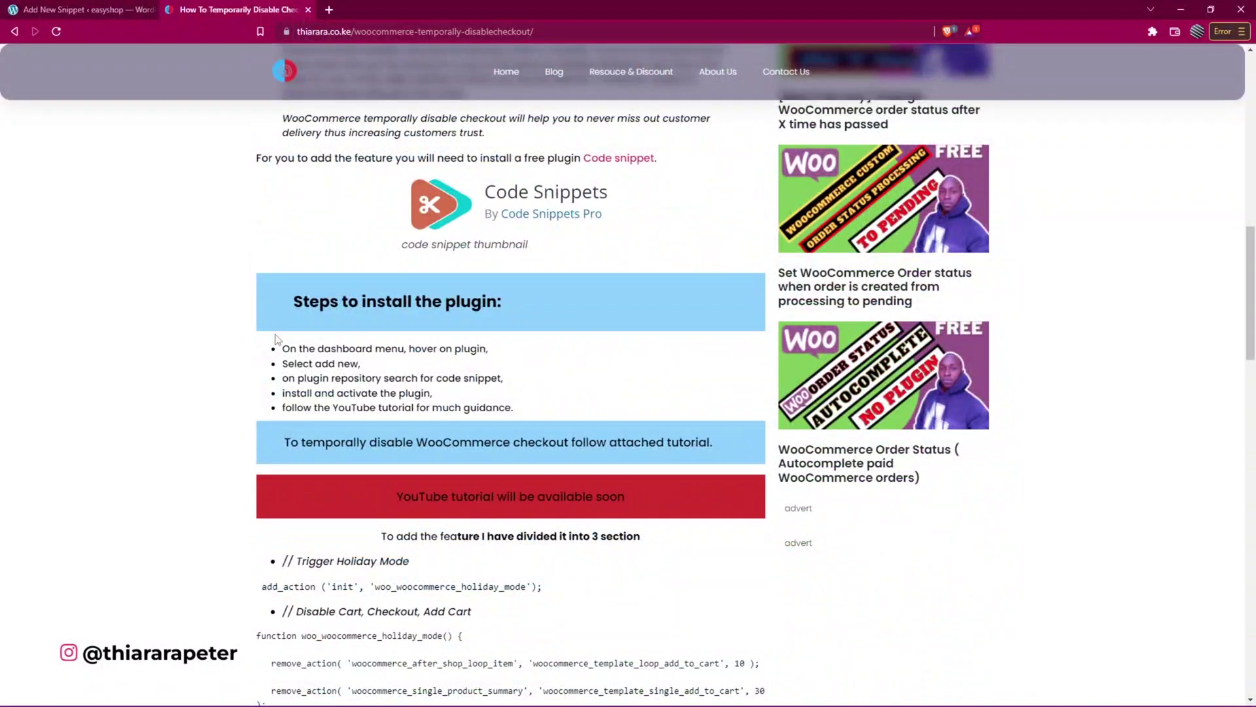
scroll(275, 338, "down", 5)
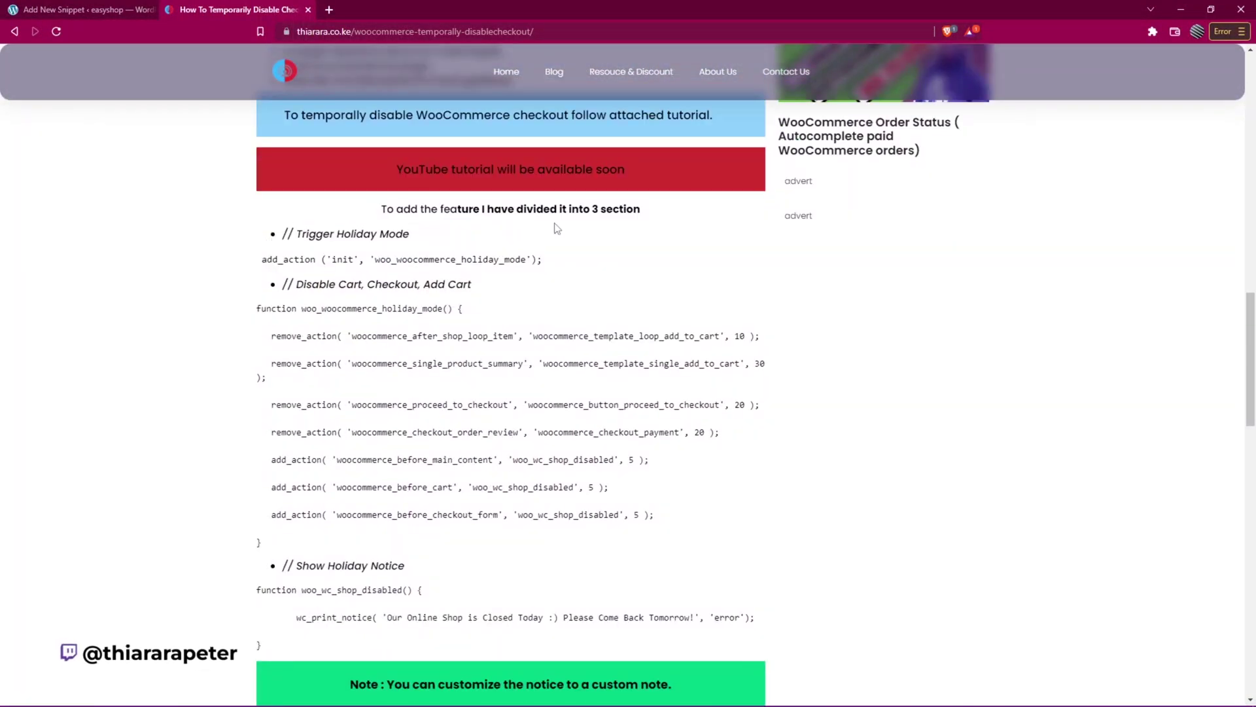
scroll(438, 360, "down", 1)
scroll(438, 359, "down", 7)
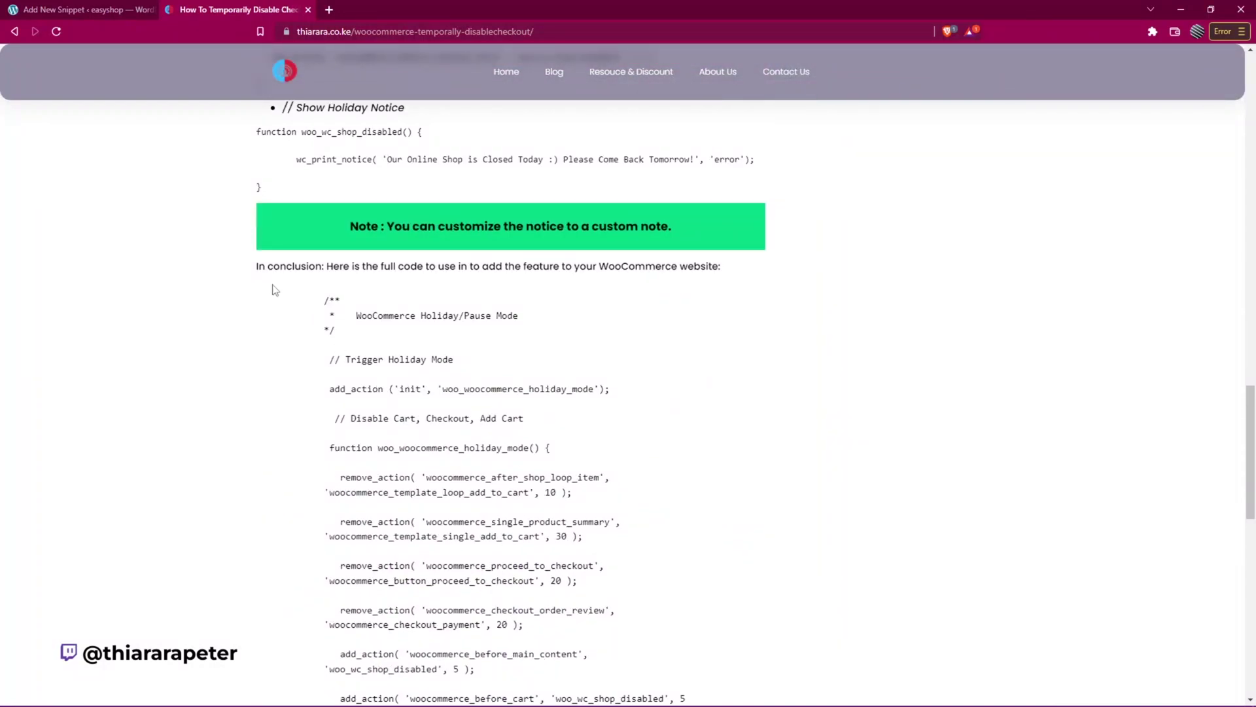
Step: Copy the full holiday-mode code block and return to the Add New Snippet tab
left_click_drag(323, 296, 327, 527)
scroll(392, 425, "down", 6)
right_click(330, 306)
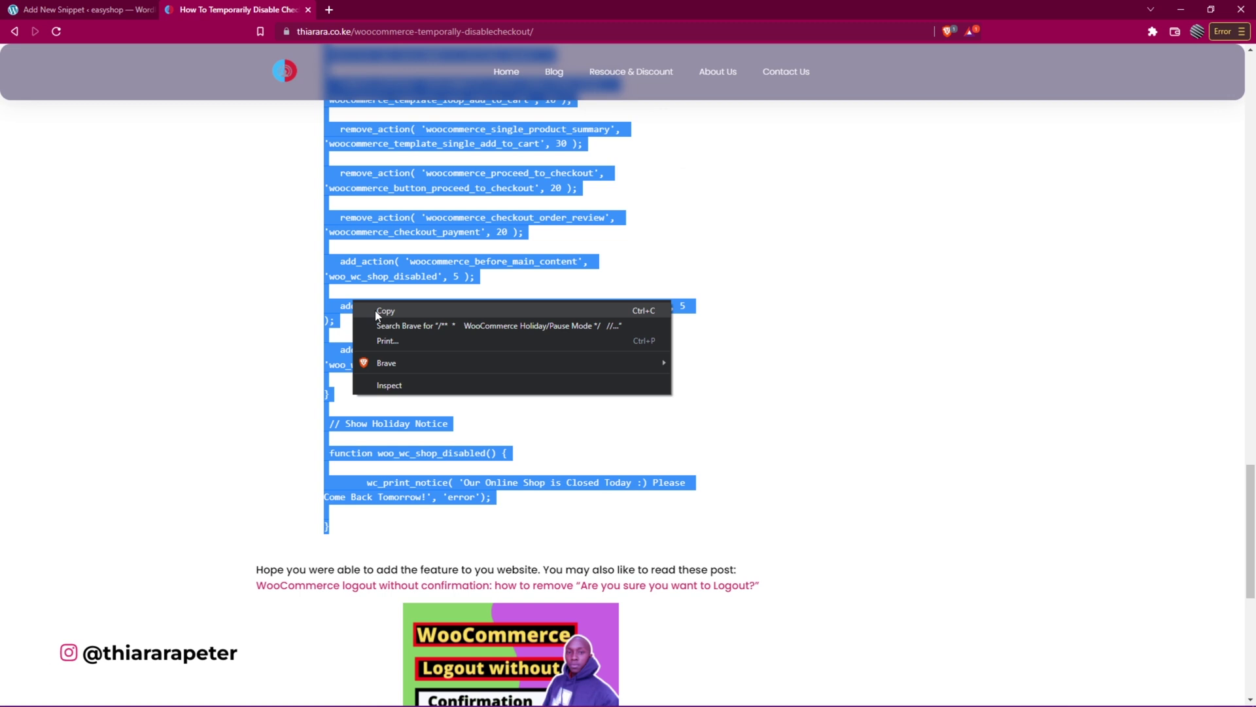
left_click(376, 311)
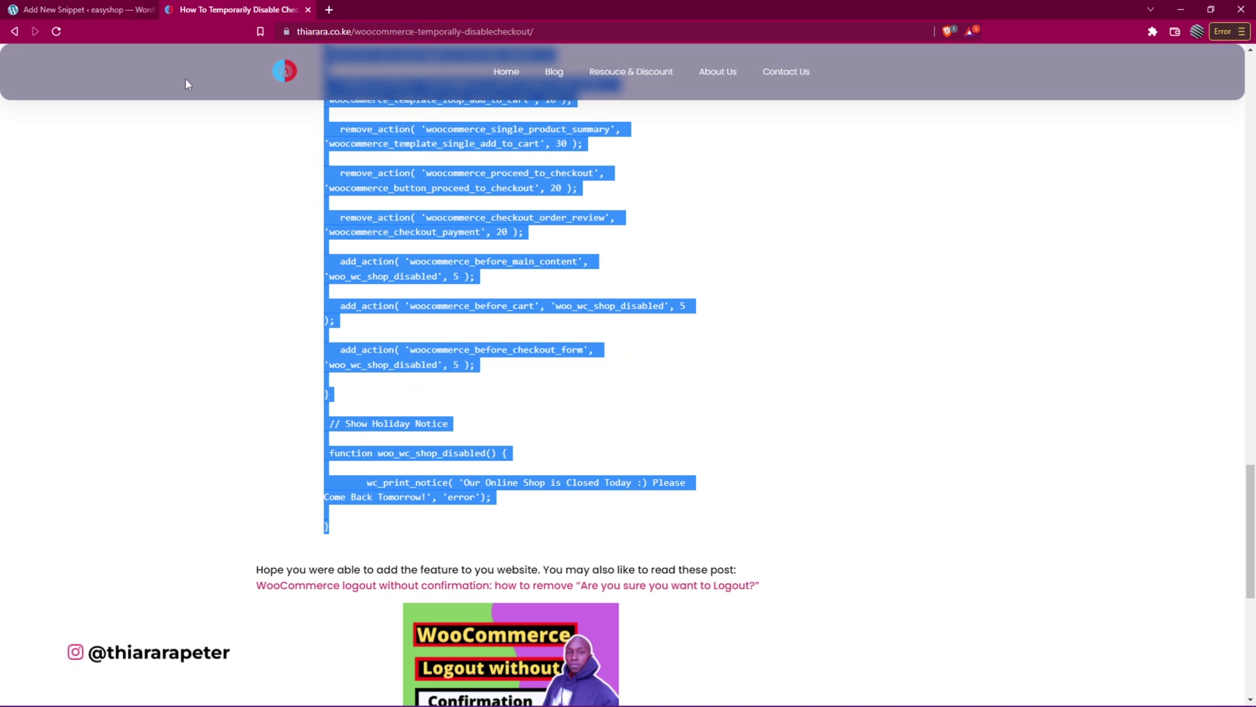
left_click(55, 6)
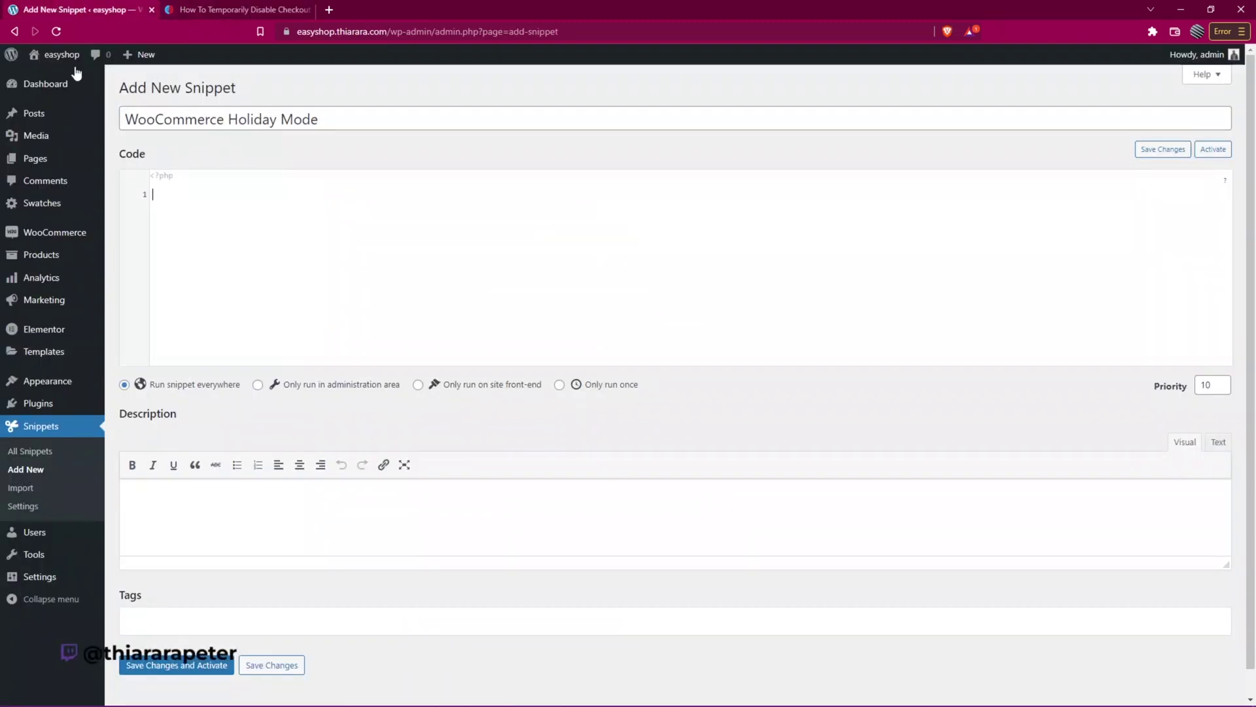
Step: Paste the 35-line holiday-mode PHP into the snippet code area and check the line-33 notice
left_click(178, 201)
key("ctrl+v")
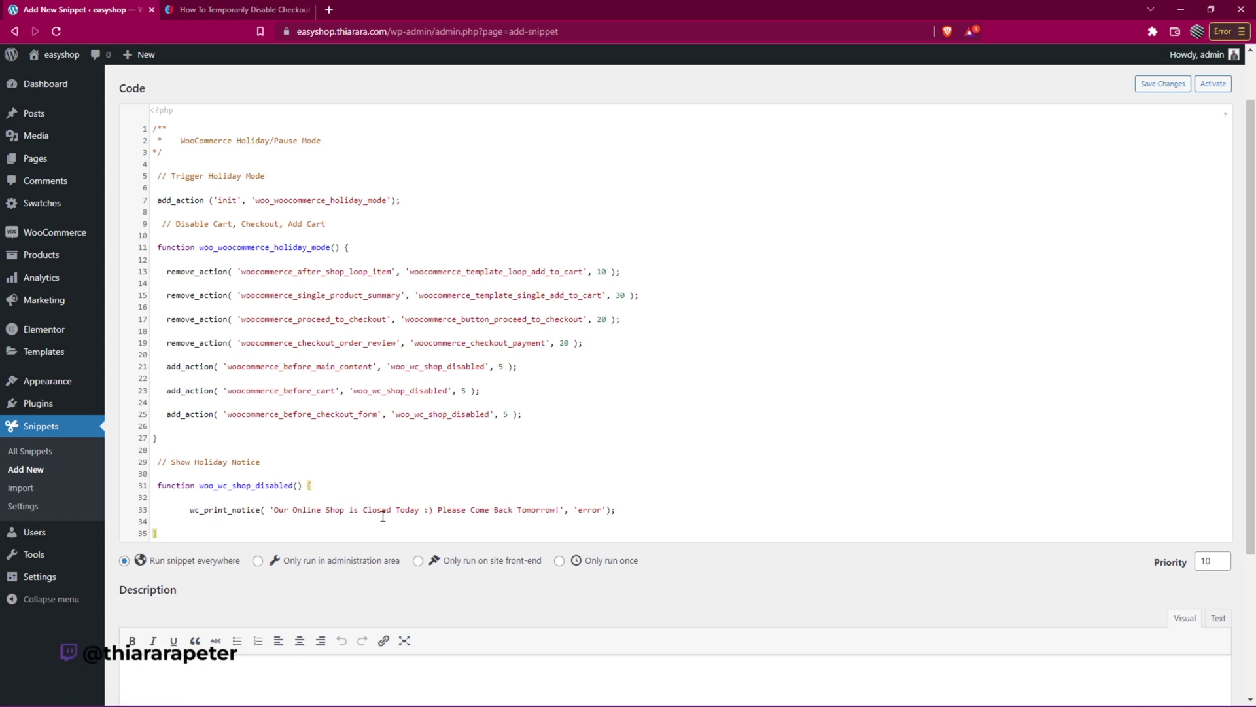
left_click_drag(438, 511, 551, 514)
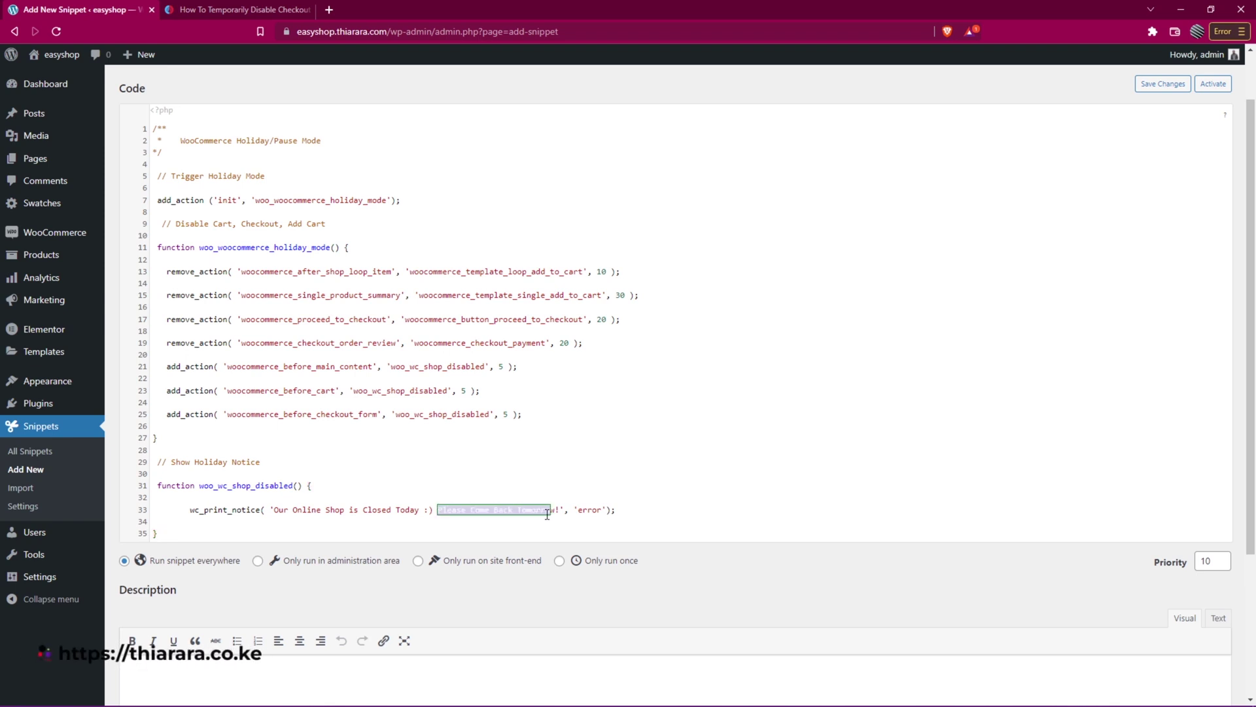
left_click(526, 508)
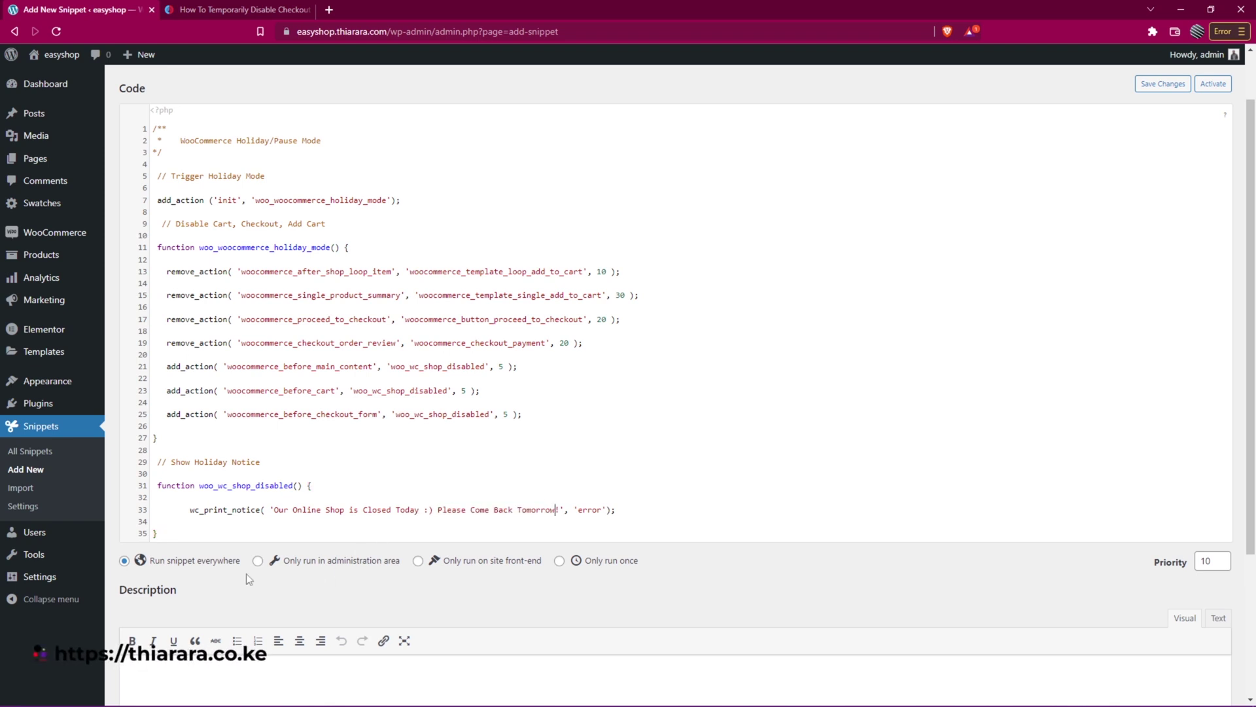
scroll(246, 573, "down", 3)
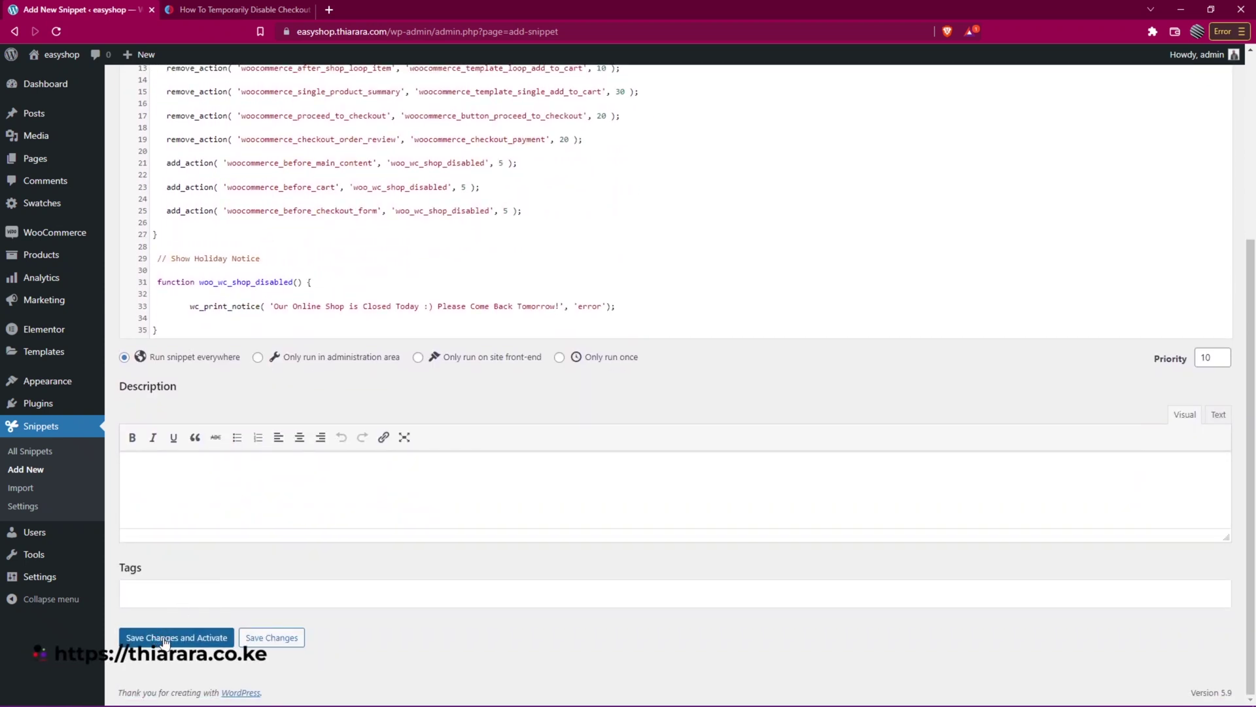
Step: Save and activate the WooCommerce Holiday Mode snippet, then open a new private window
left_click(167, 639)
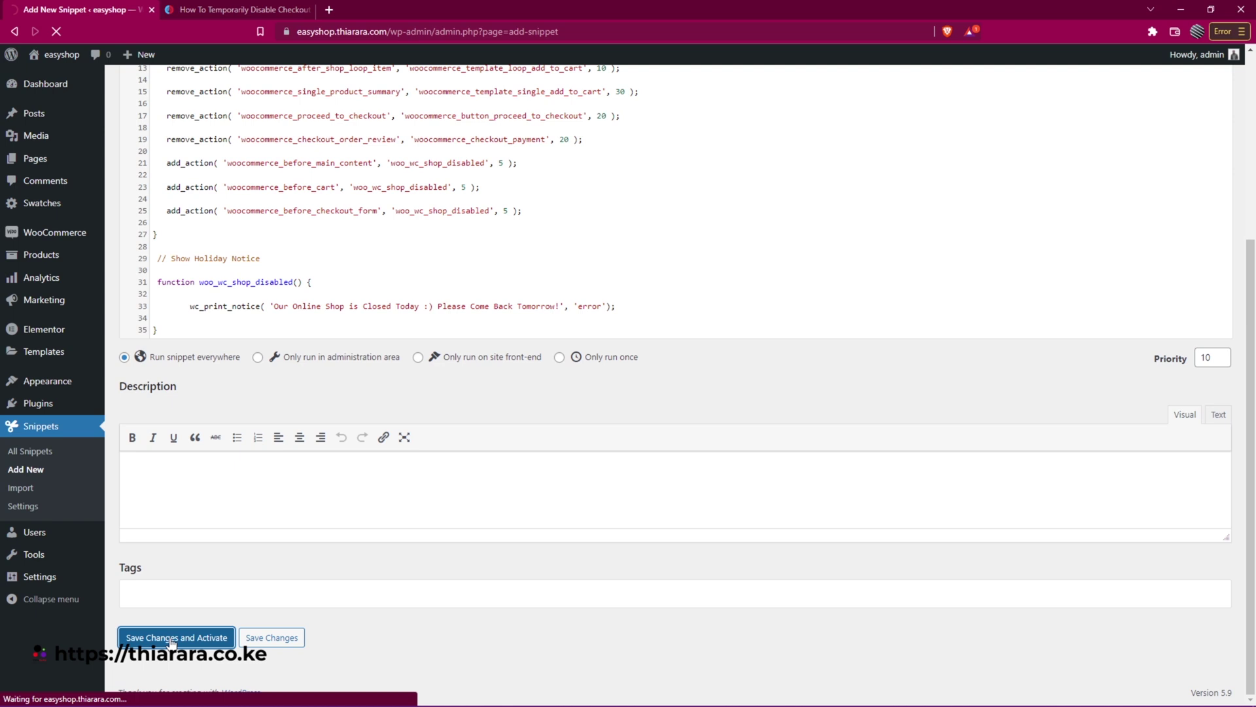
right_click(63, 58)
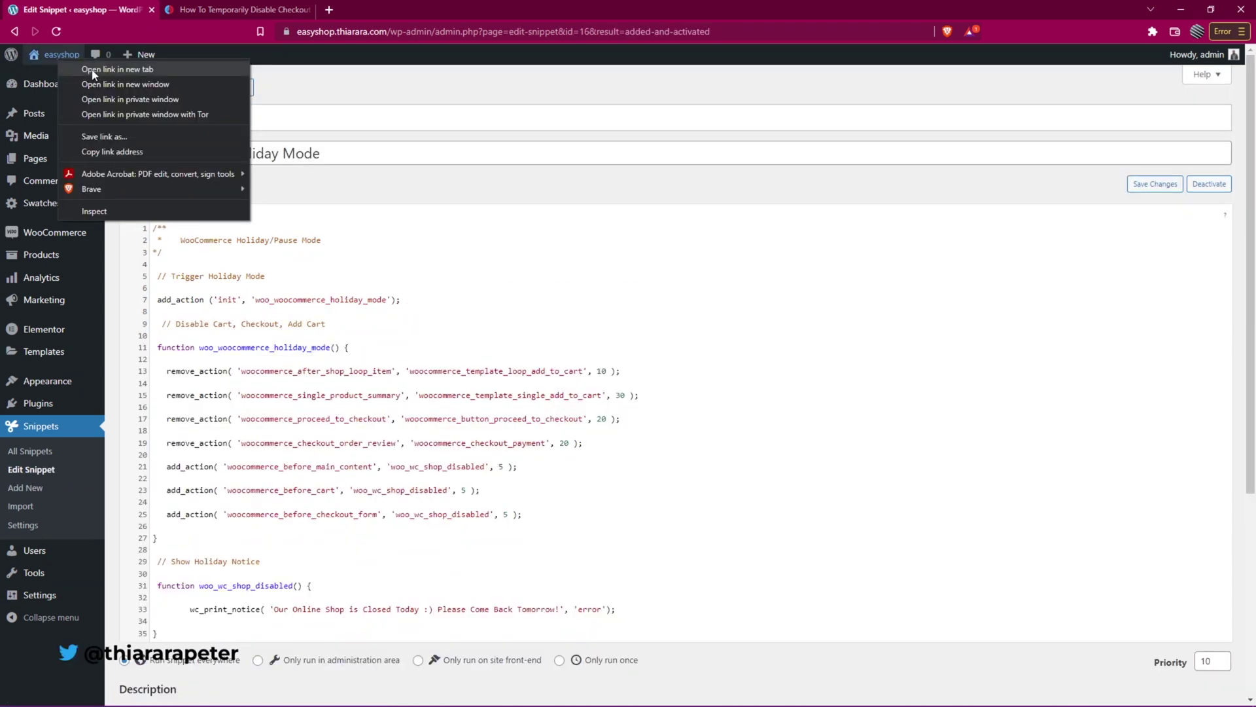
left_click(1242, 33)
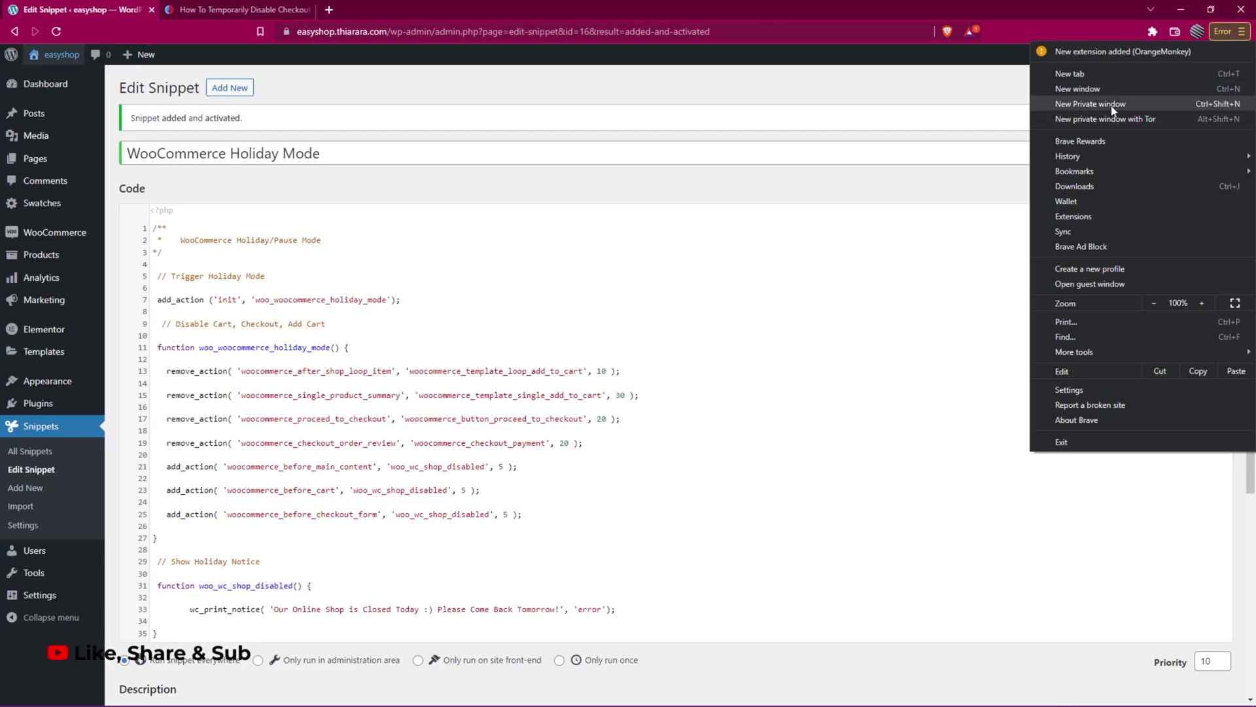
left_click(1090, 103)
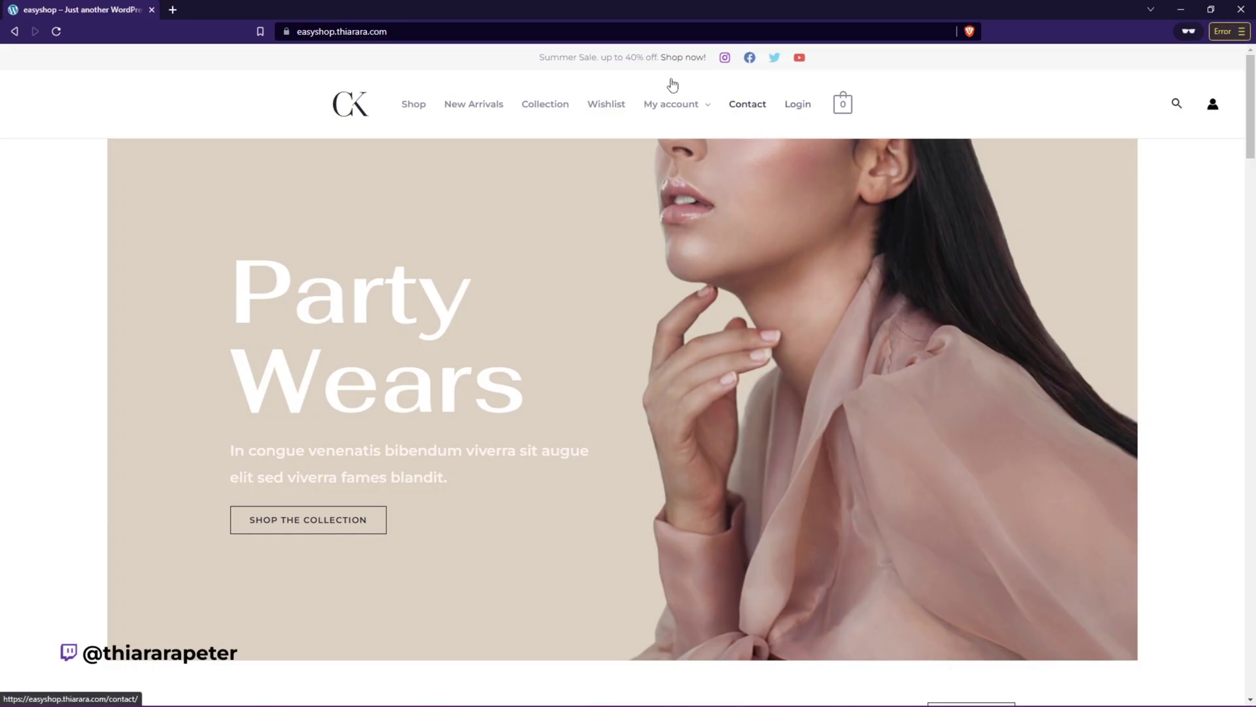
Step: Load the easyshop home page in the private window
key("ctrl+l")
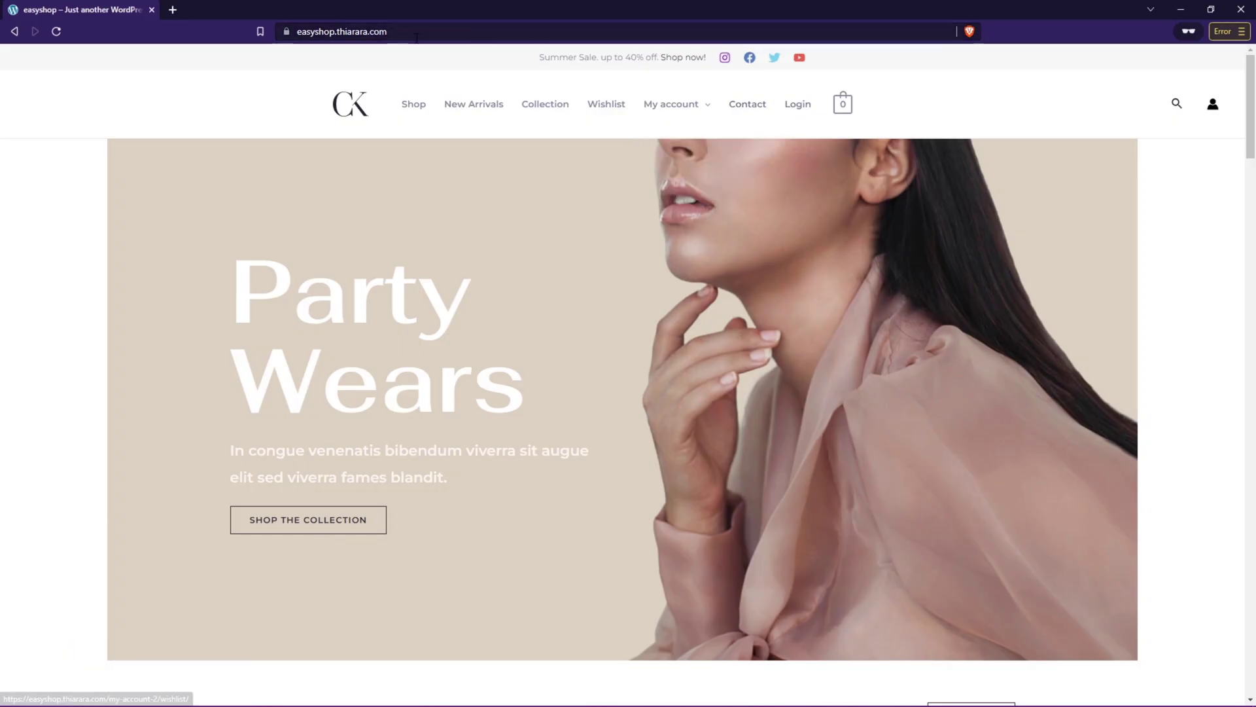
type("/")
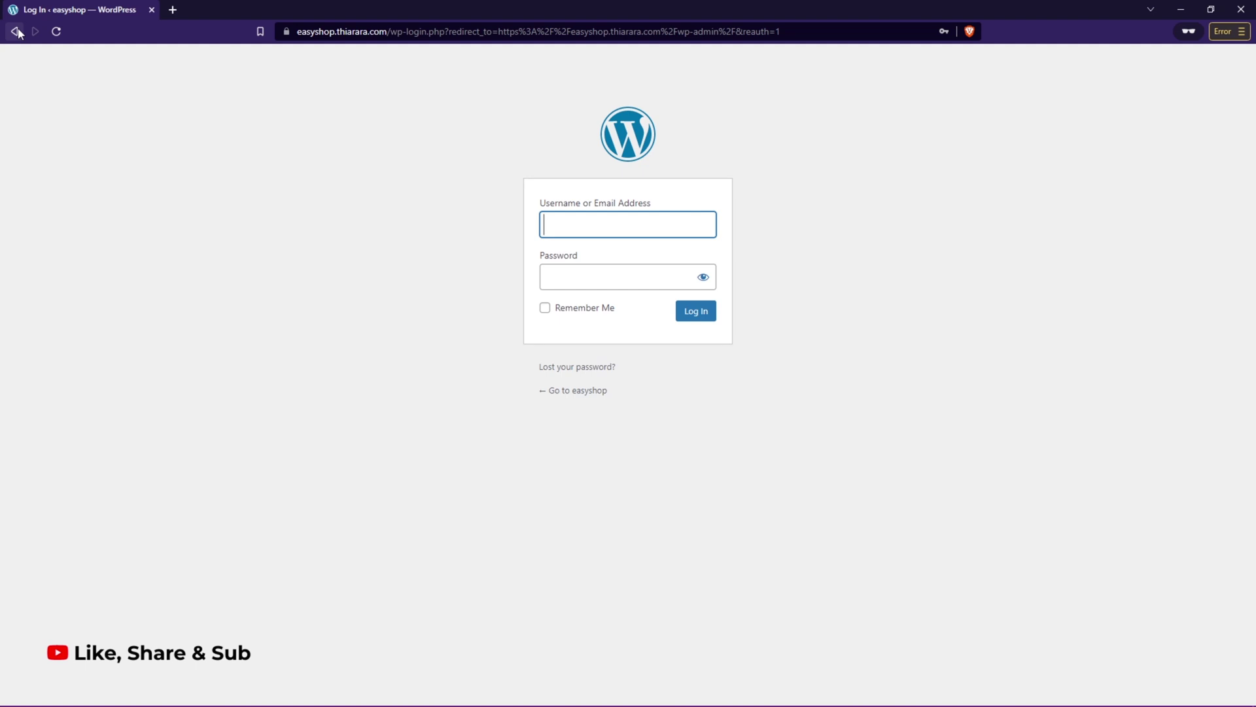
left_click(15, 32)
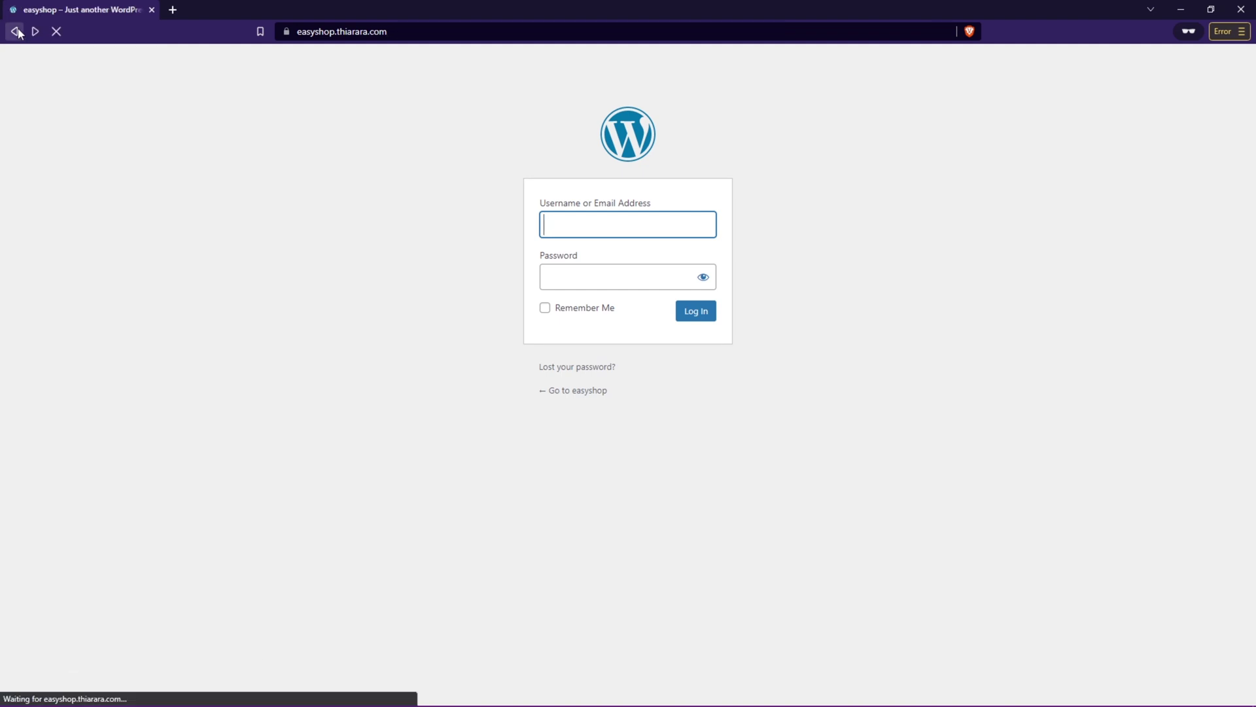
scroll(410, 336, "down", 10)
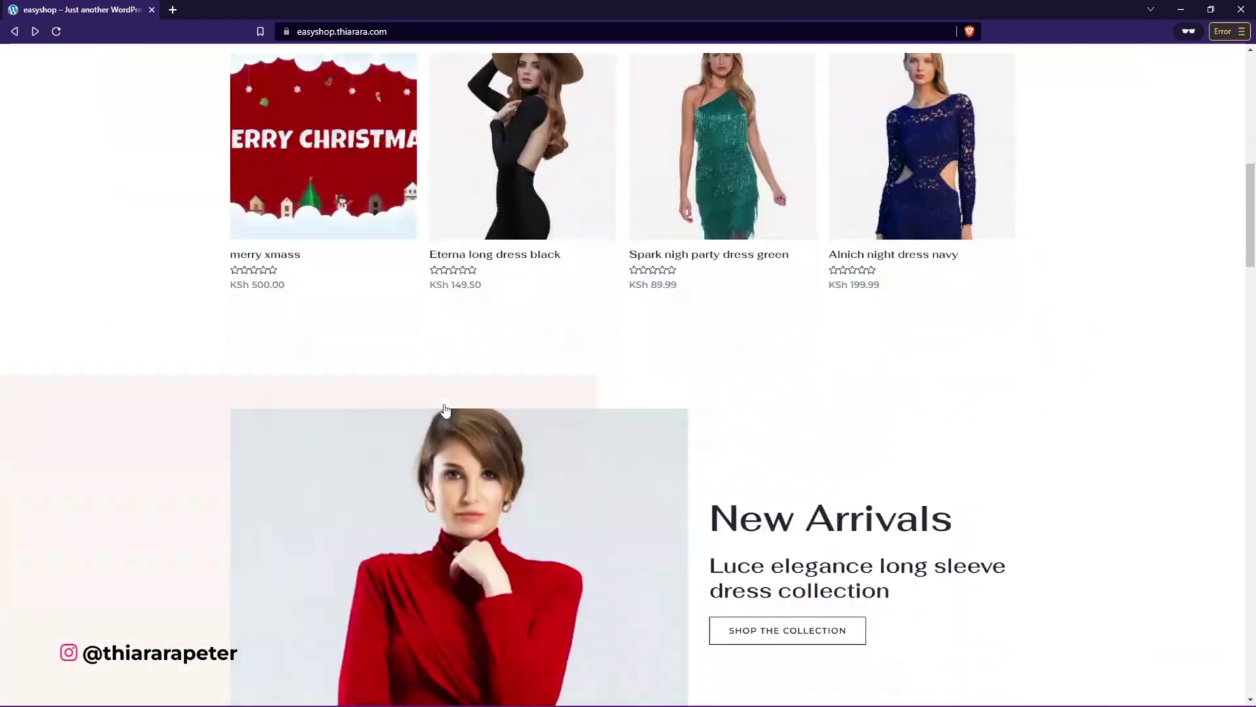
Step: Open the Eterna long dress black page and check the 'Our Online Shop is Closed Today' notice
left_click(471, 237)
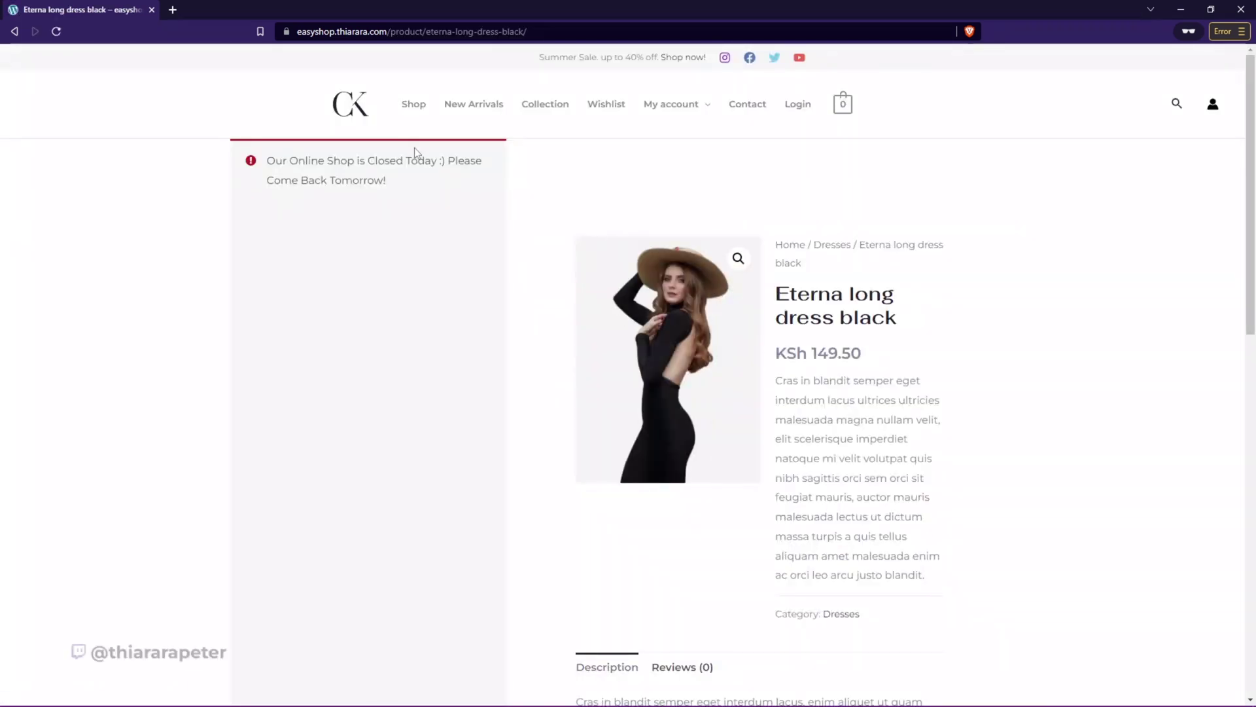
left_click_drag(386, 183, 266, 161)
scroll(828, 349, "down", 2)
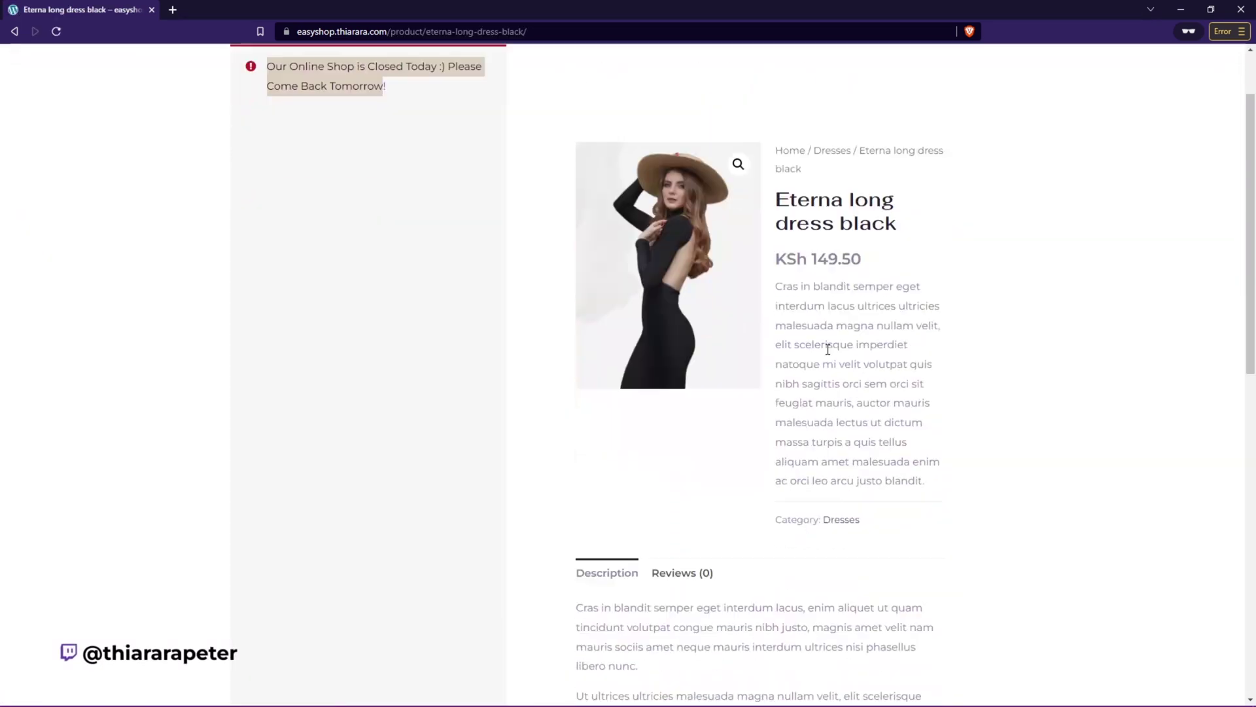
scroll(828, 349, "down", 2)
scroll(882, 205, "up", 4)
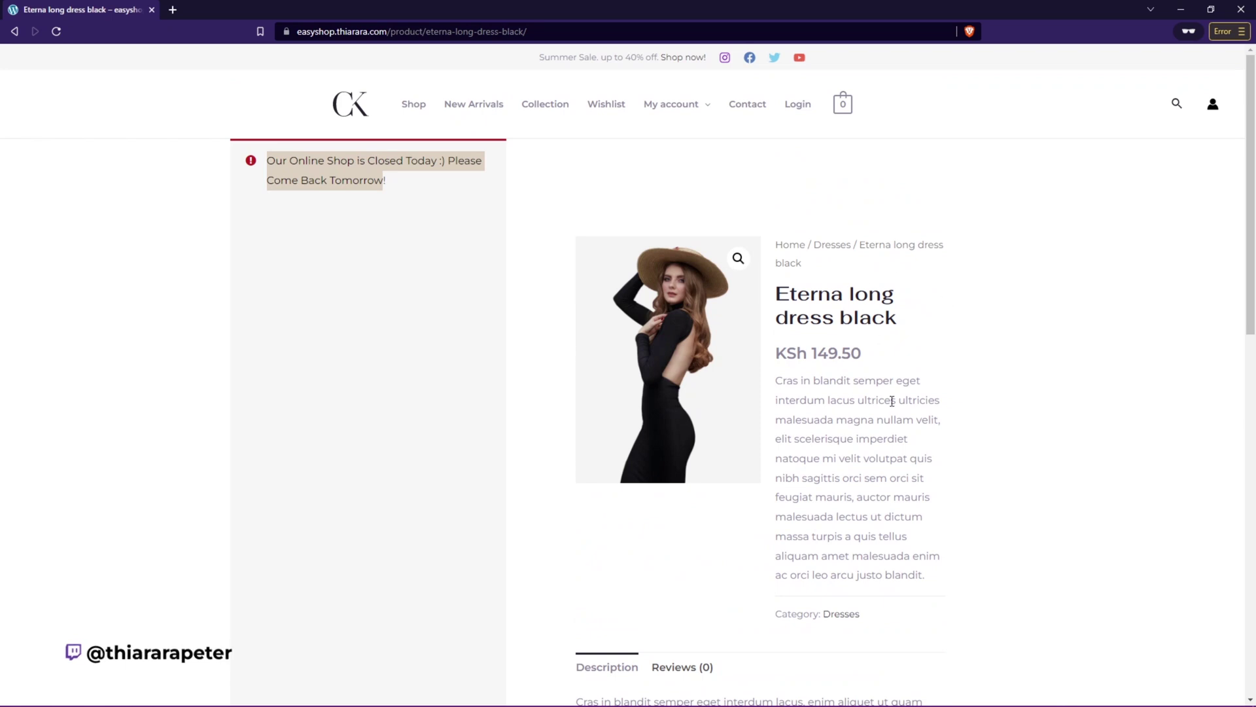
scroll(903, 445, "down", 10)
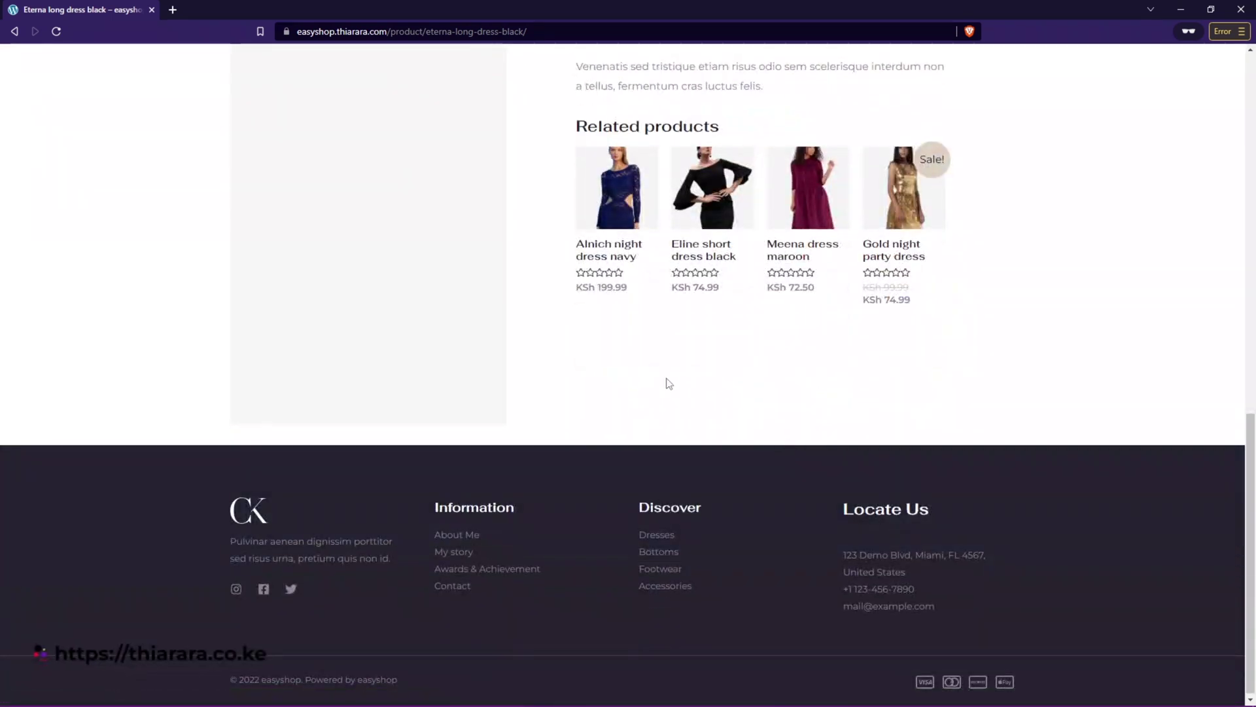
scroll(508, 323, "up", 5)
Step: Return to the home page with the Party Wears banner at the top
left_click(14, 31)
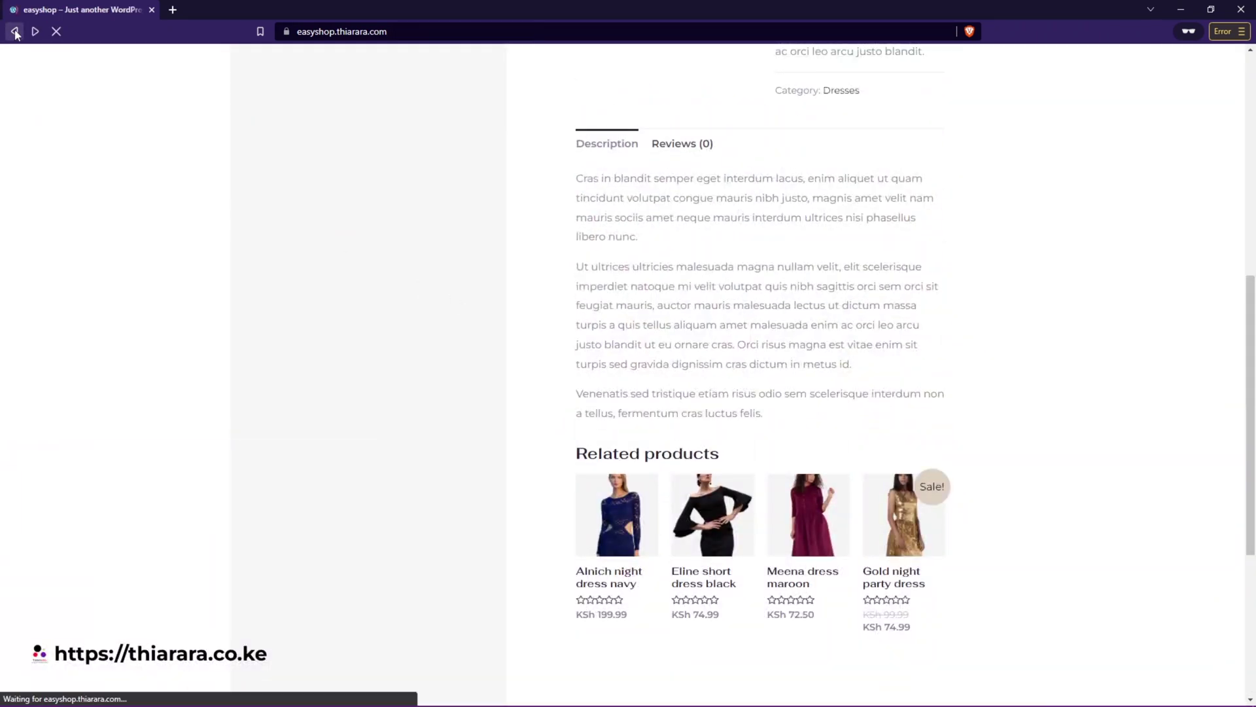
scroll(751, 414, "up", 8)
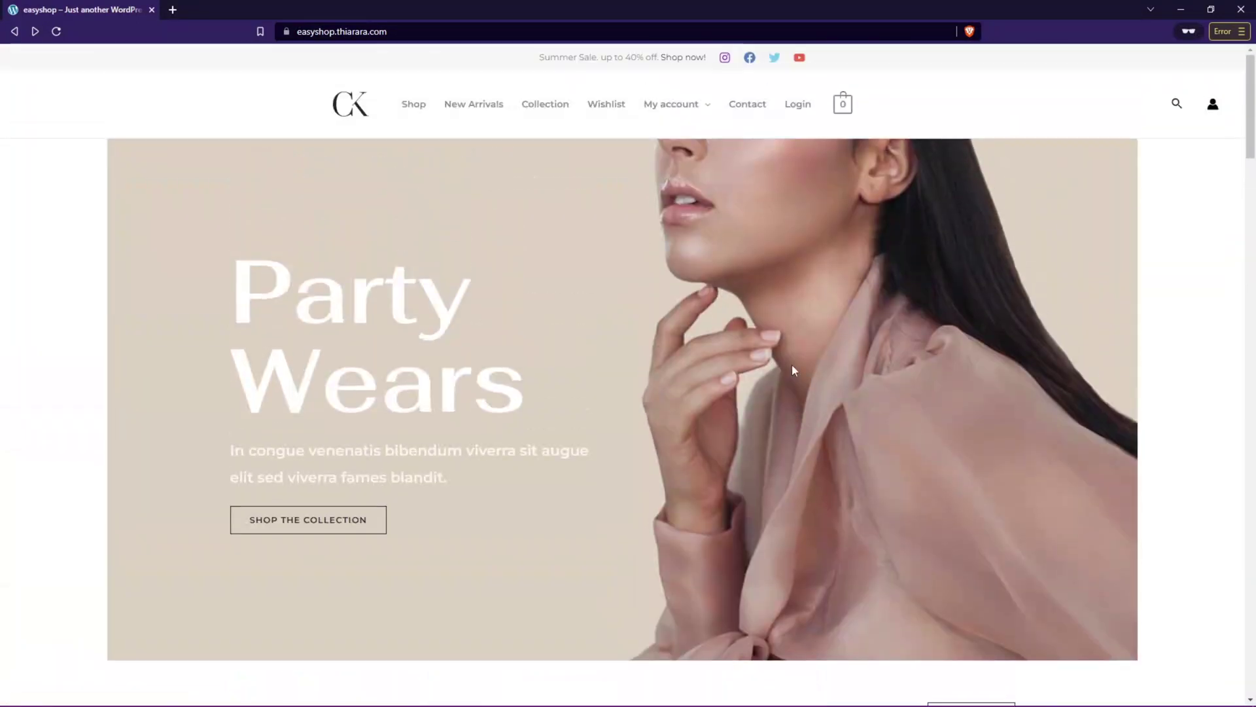
mouse_move(844, 105)
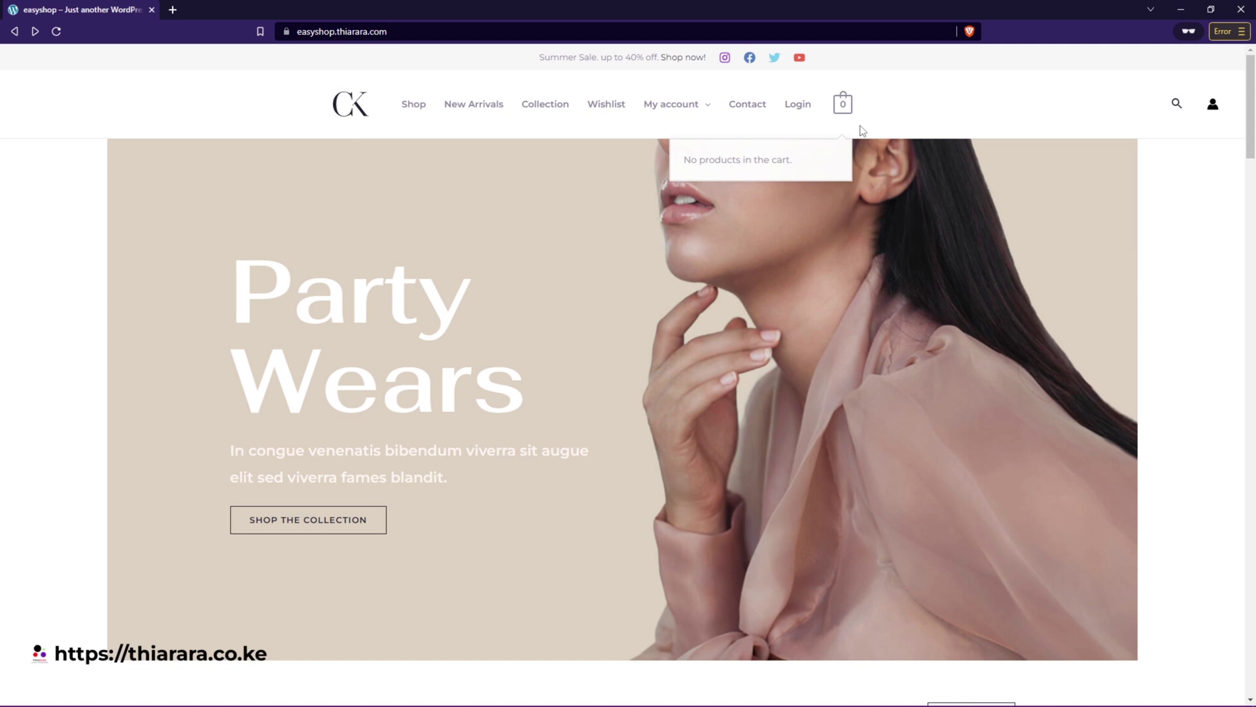
Step: Log in at /wp-admin using the saved administrator credentials
left_click(418, 31)
left_click(419, 31)
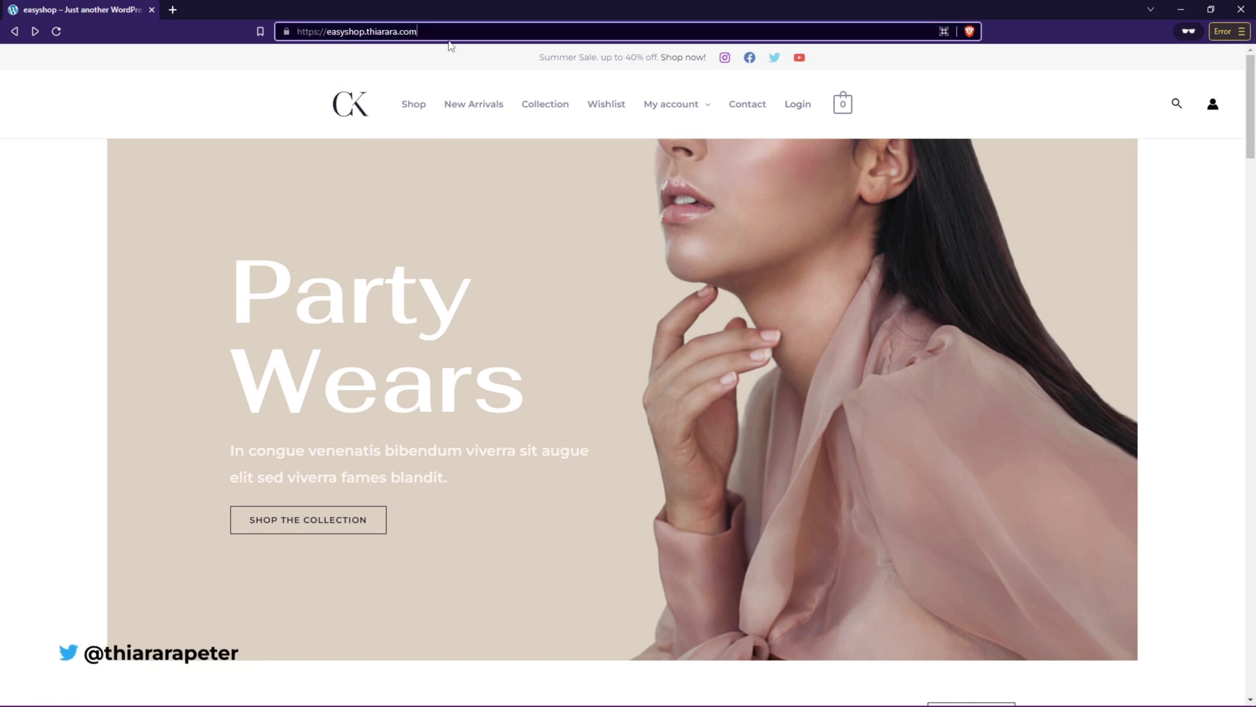
type("/")
left_click(516, 105)
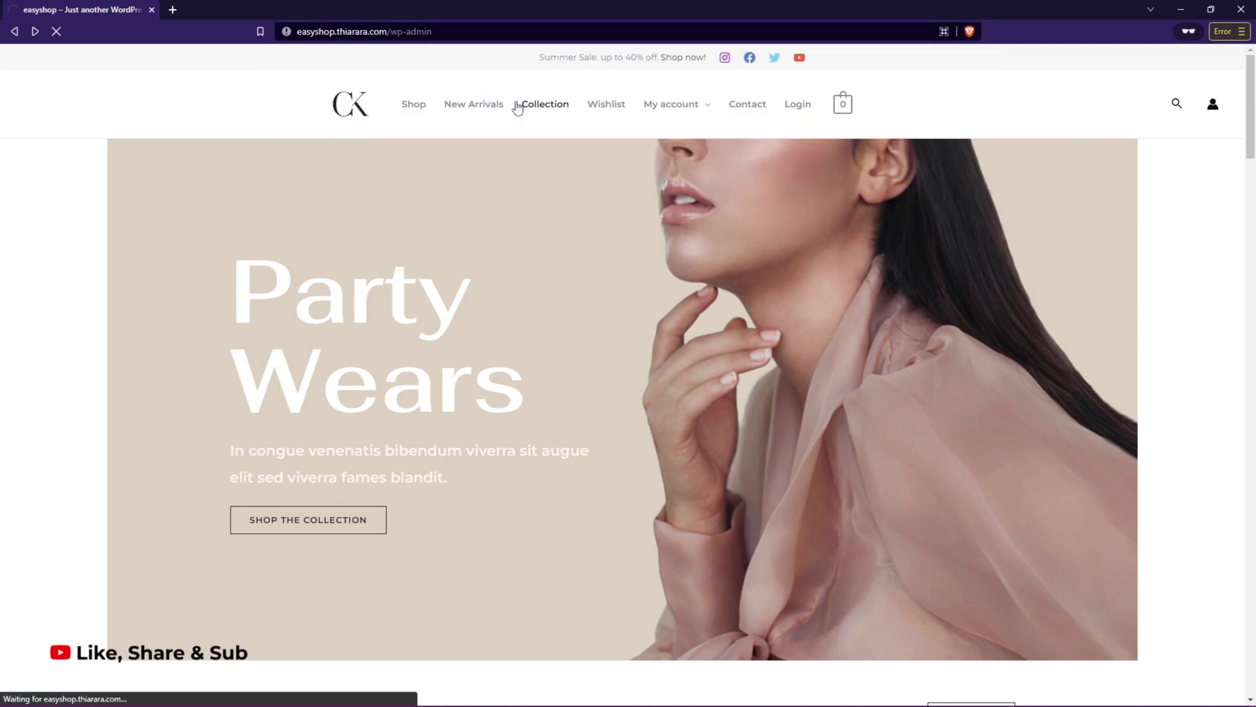
left_click(591, 225)
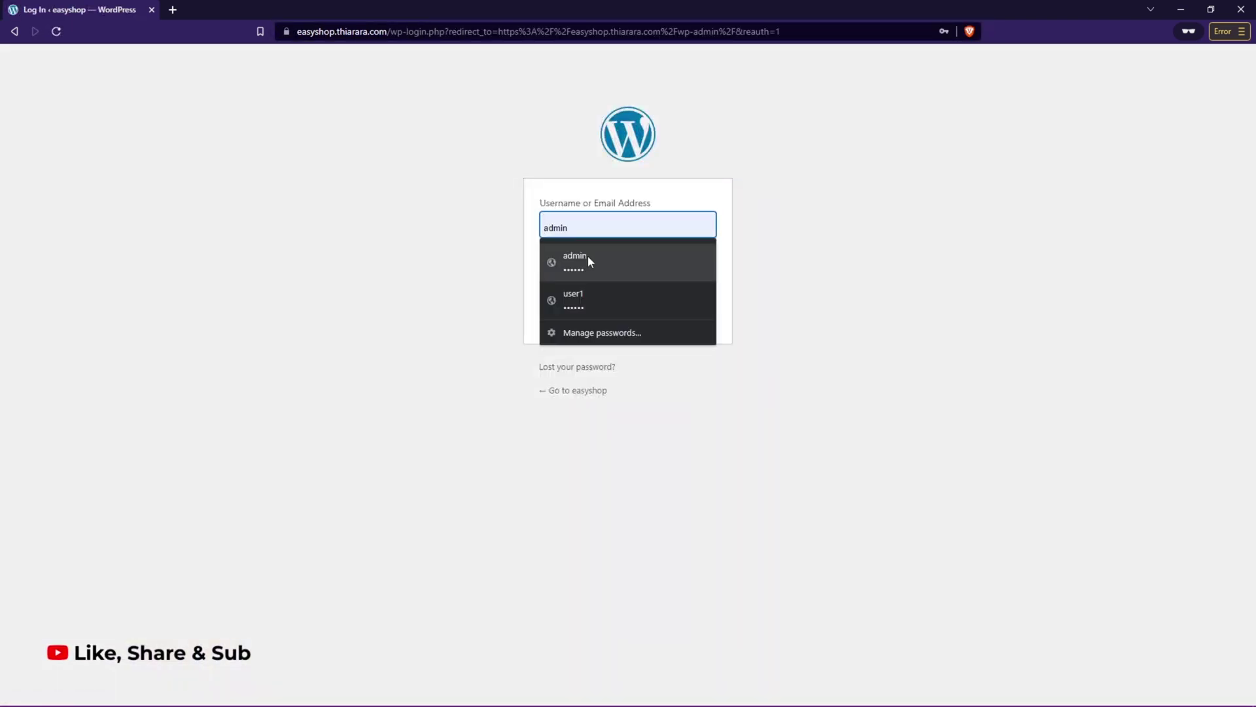
left_click(588, 255)
key("Return")
Step: Visit the store's Cart page and highlight the 'Please Come Back Tomorrow!' closed-shop notice
left_click(72, 54)
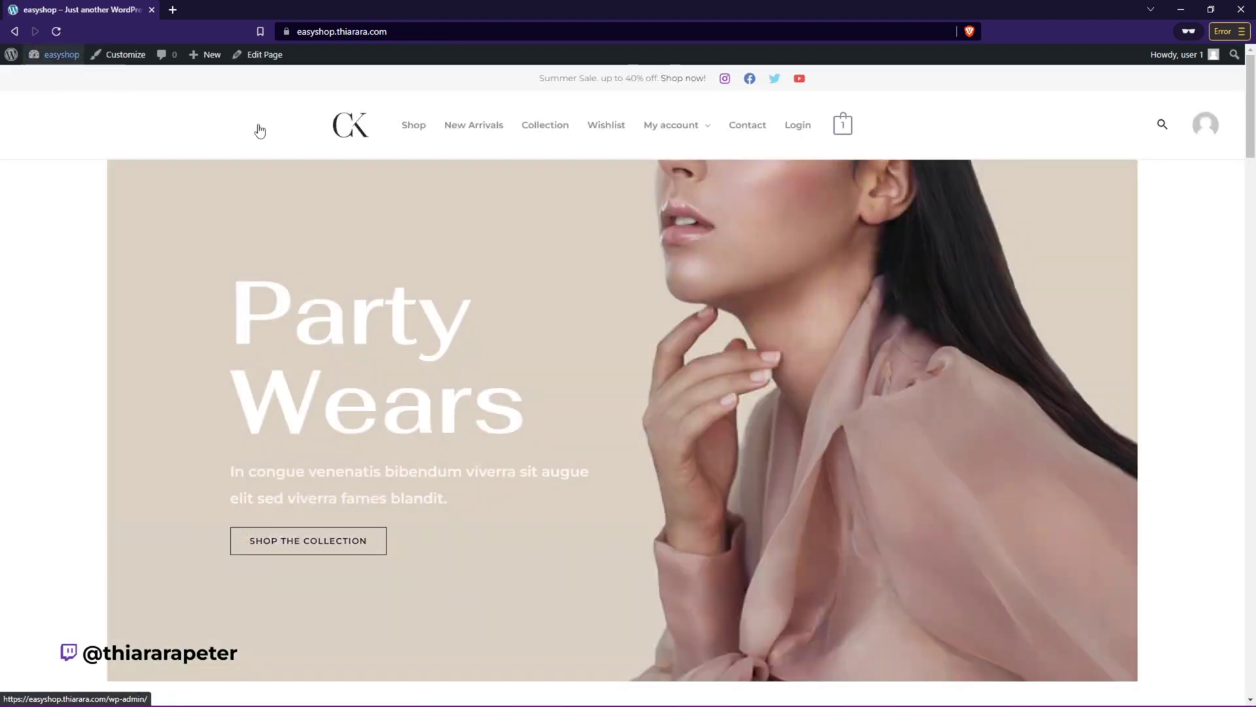
left_click(836, 135)
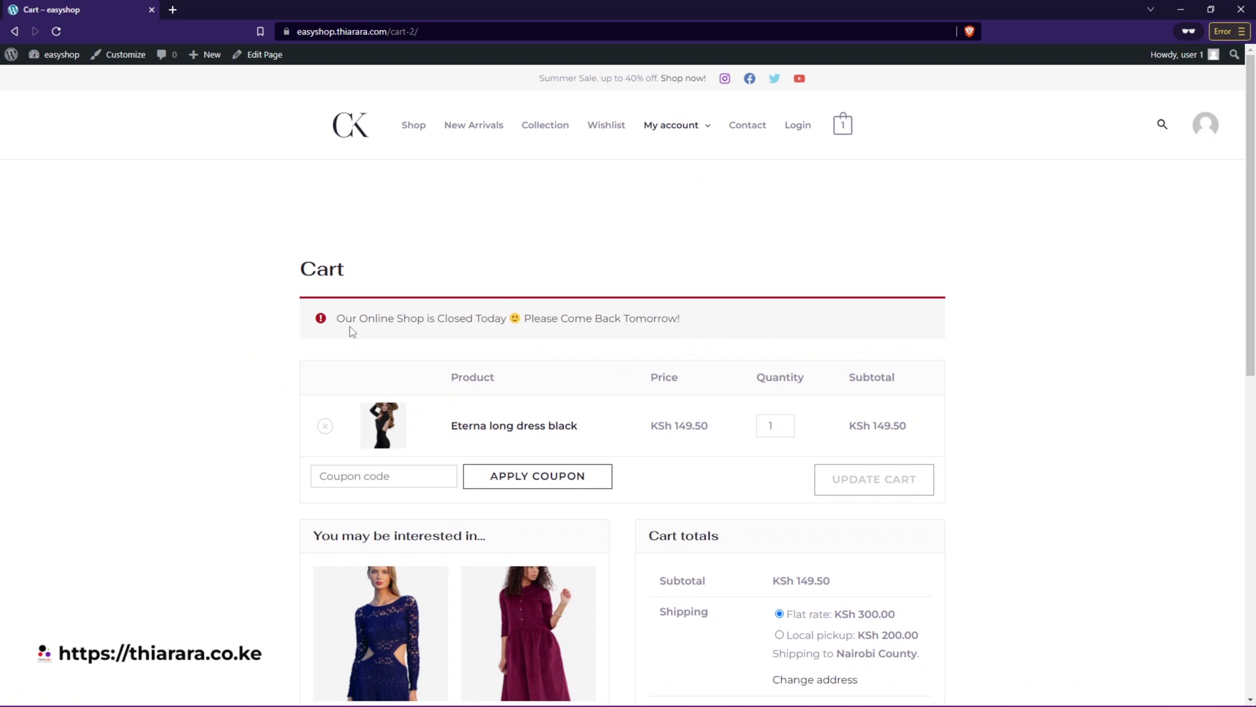
scroll(347, 314, "down", 1)
left_click_drag(341, 249, 680, 258)
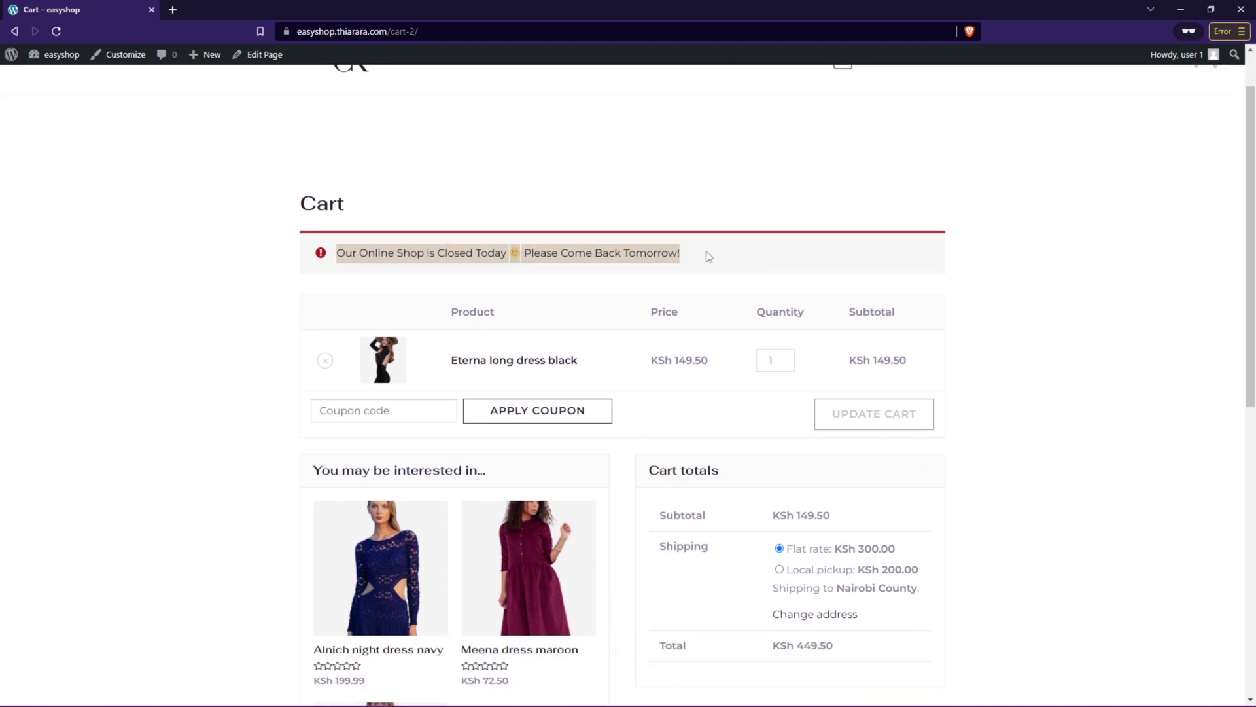
left_click(707, 259)
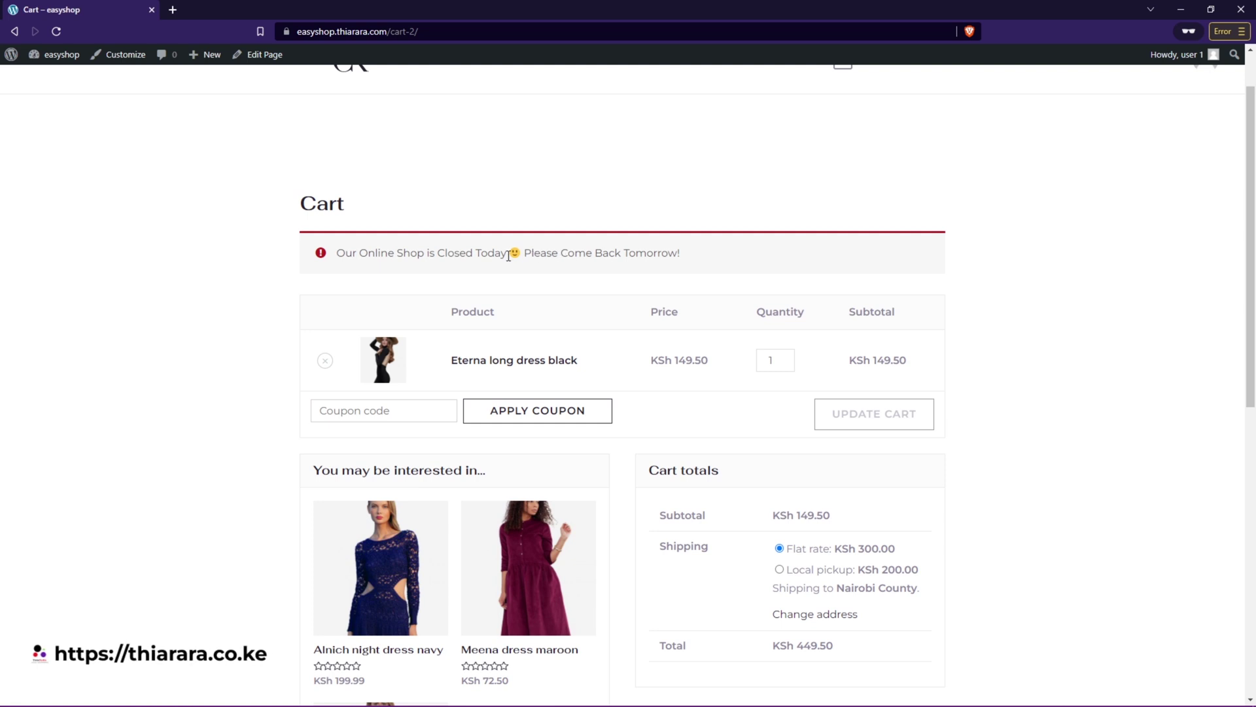
left_click_drag(536, 253, 701, 275)
scroll(750, 397, "down", 4)
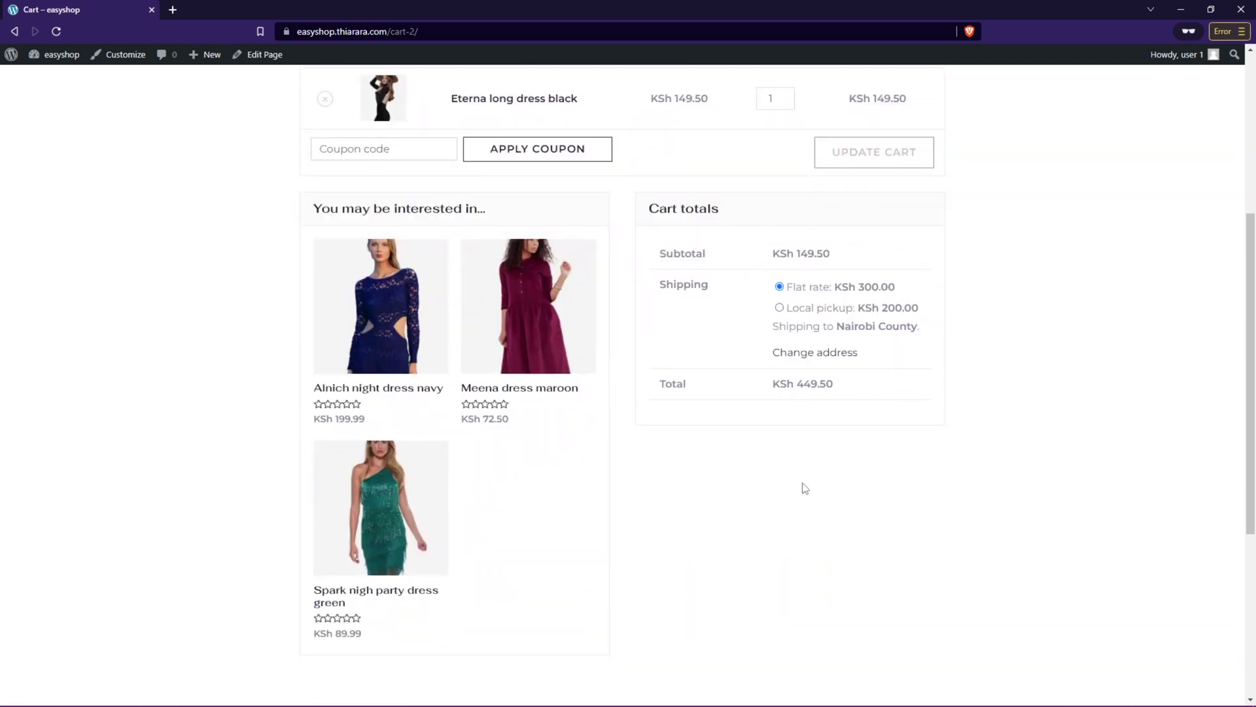
scroll(805, 488, "up", 4)
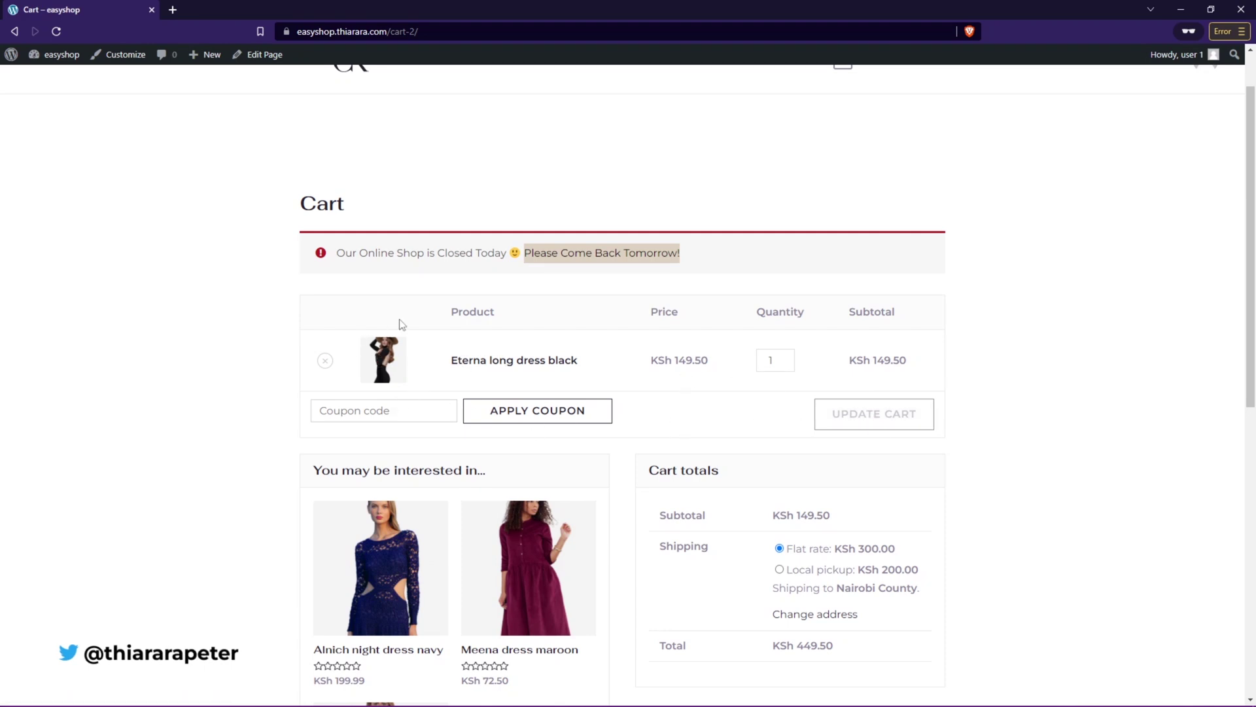
scroll(399, 320, "down", 1)
scroll(399, 320, "down", 2)
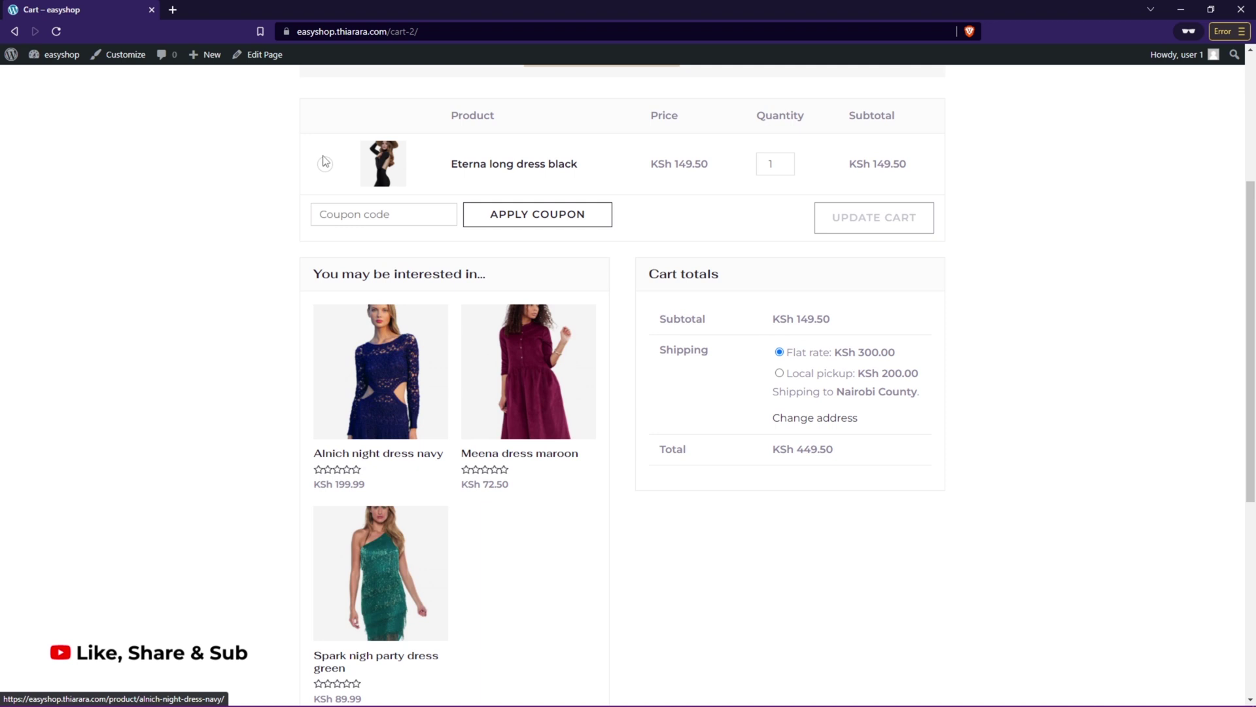
Step: In the snippet code, replace 'Please Come Back Tomorrow' with 'normal procudure will proceed on 20/02/2030'
left_click(1181, 9)
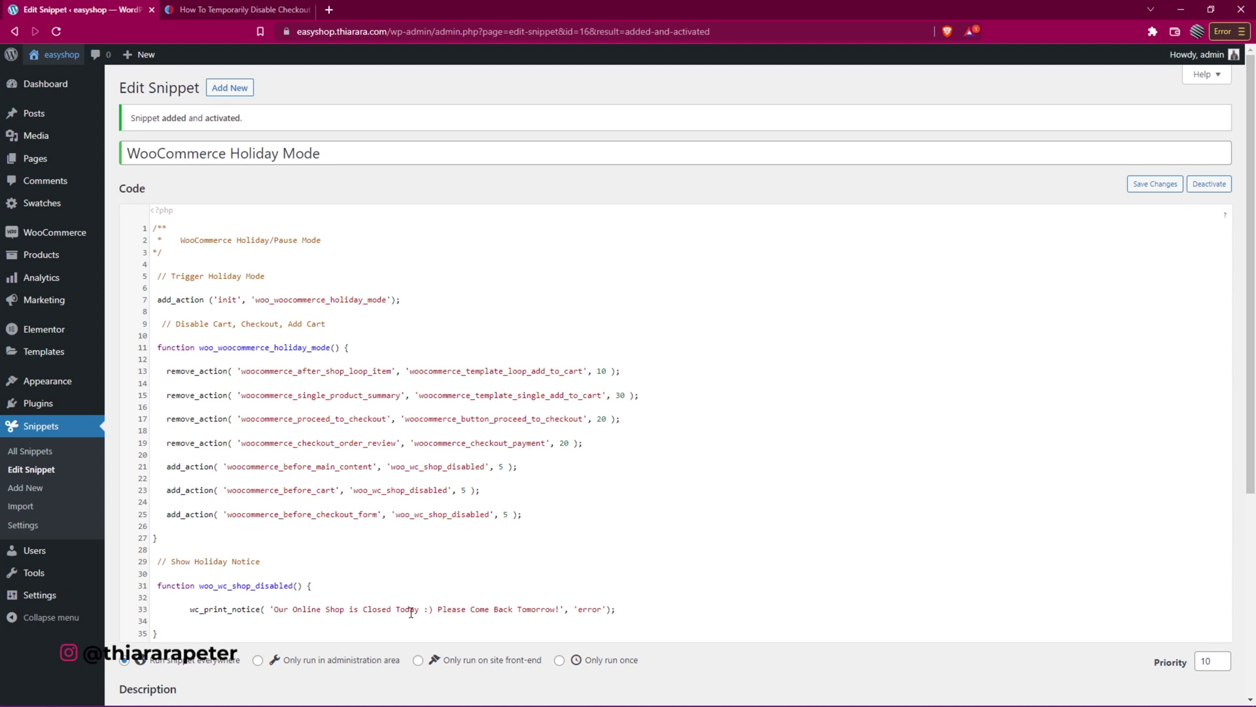
left_click_drag(437, 611, 562, 614)
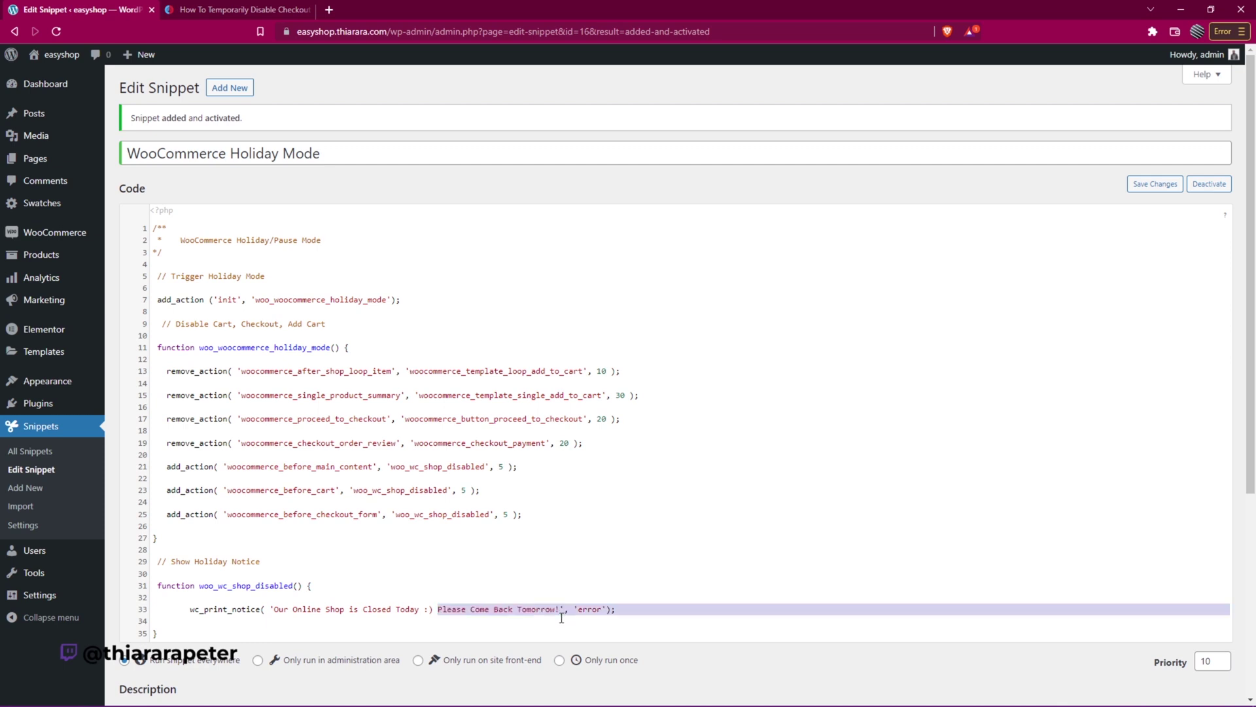
key("BackSpace")
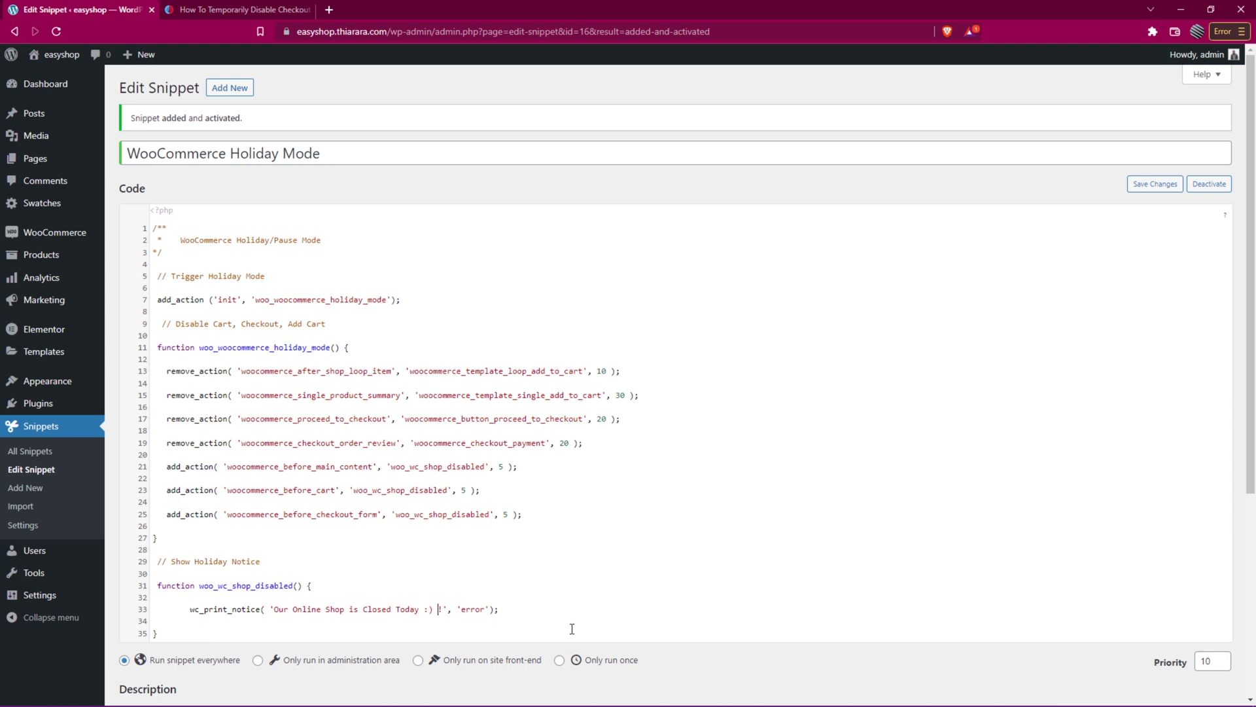
type("normal procudure will proceed on 20/02/2030")
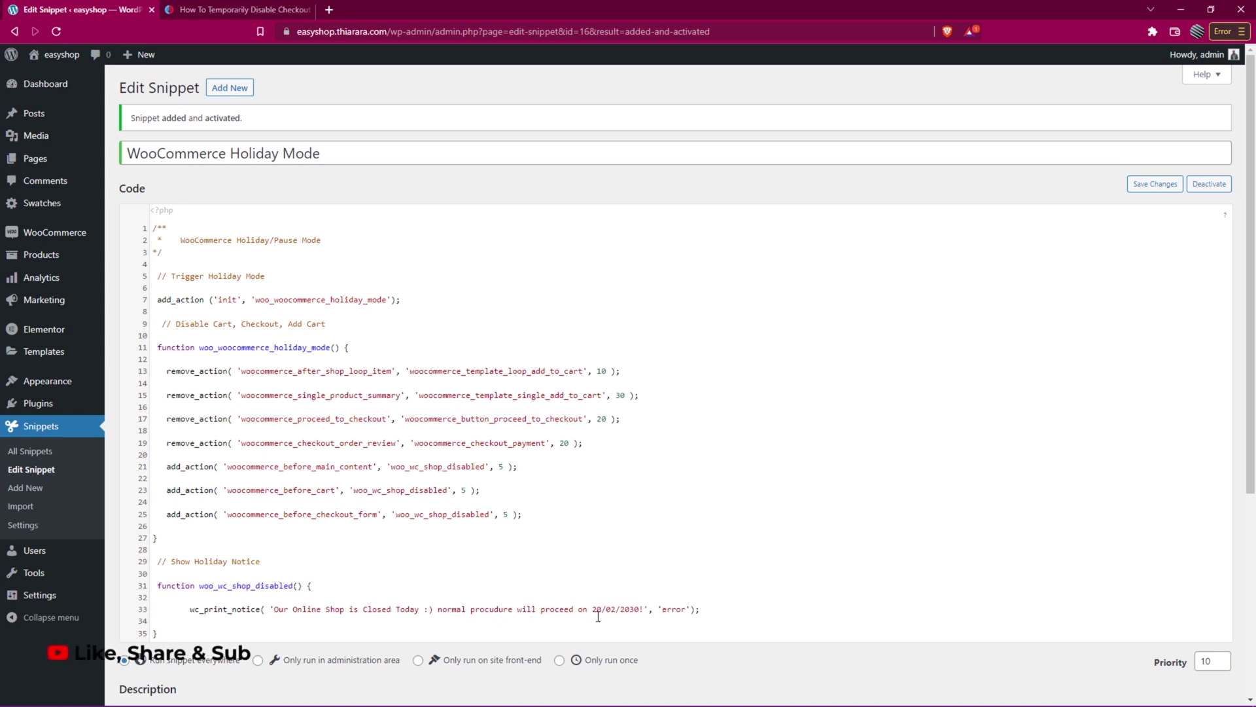
Step: Save the updated WooCommerce Holiday Mode snippet, which runs everywhere
scroll(591, 617, "down", 4)
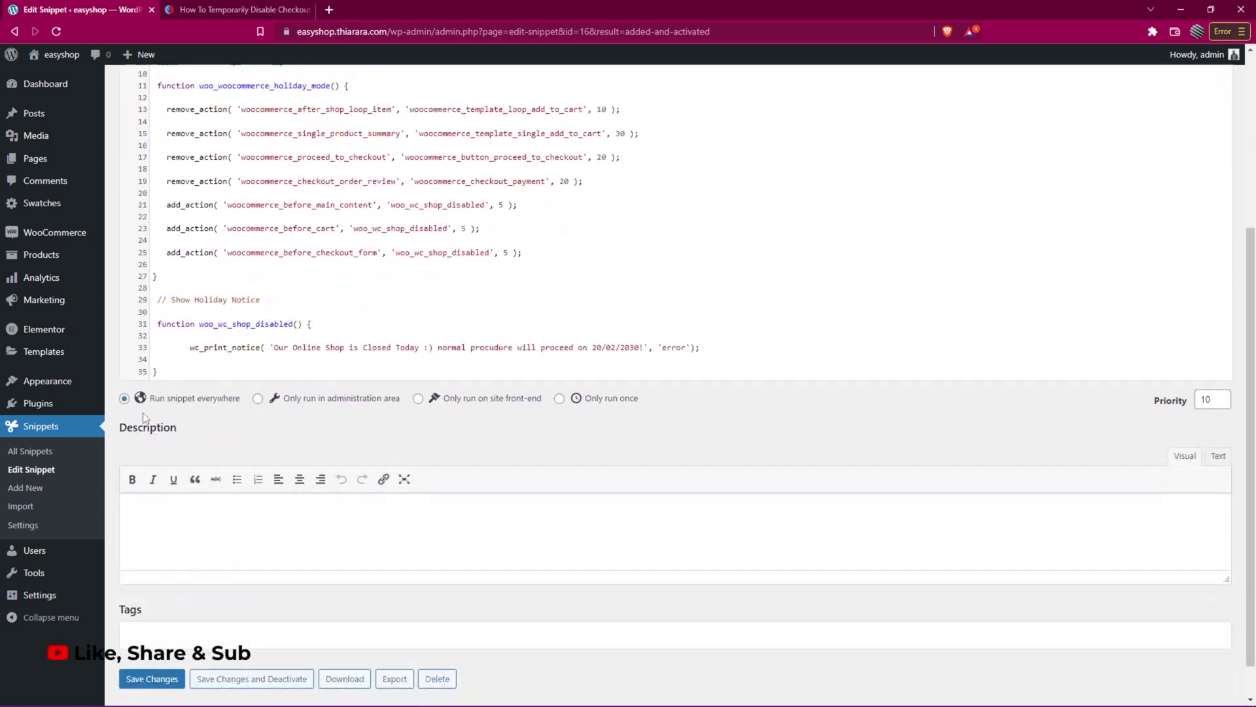
left_click_drag(155, 397, 241, 397)
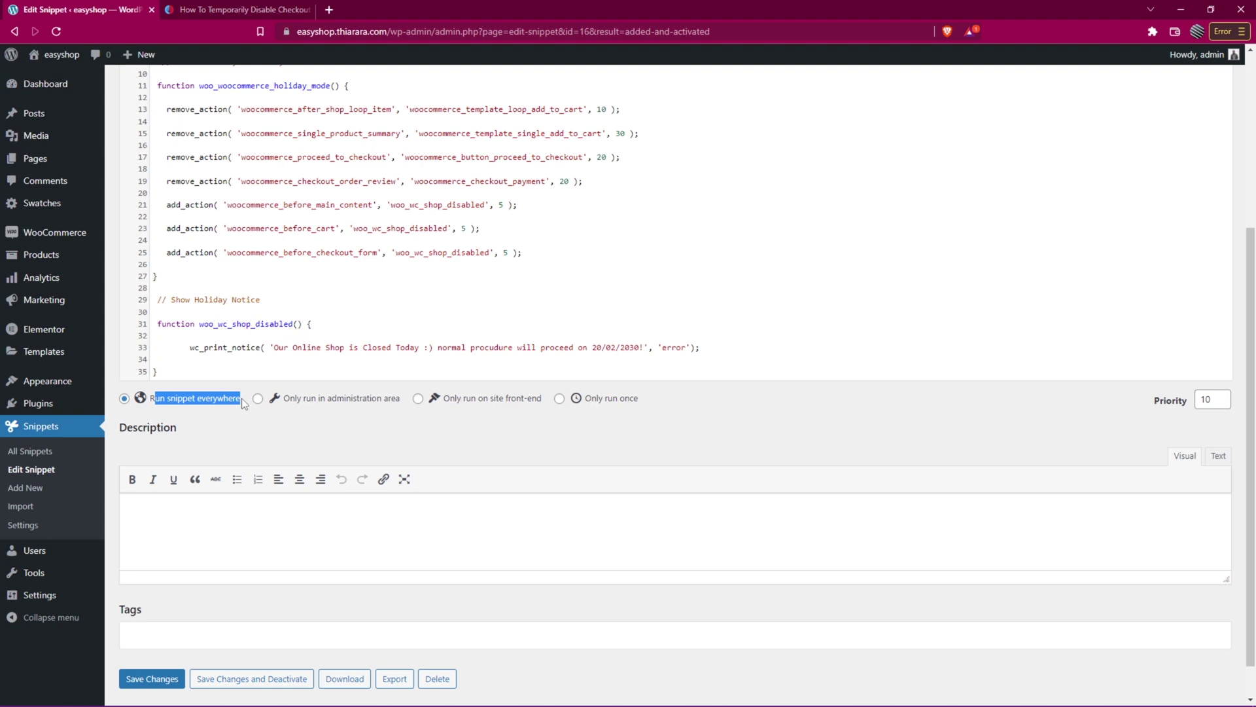
left_click(155, 681)
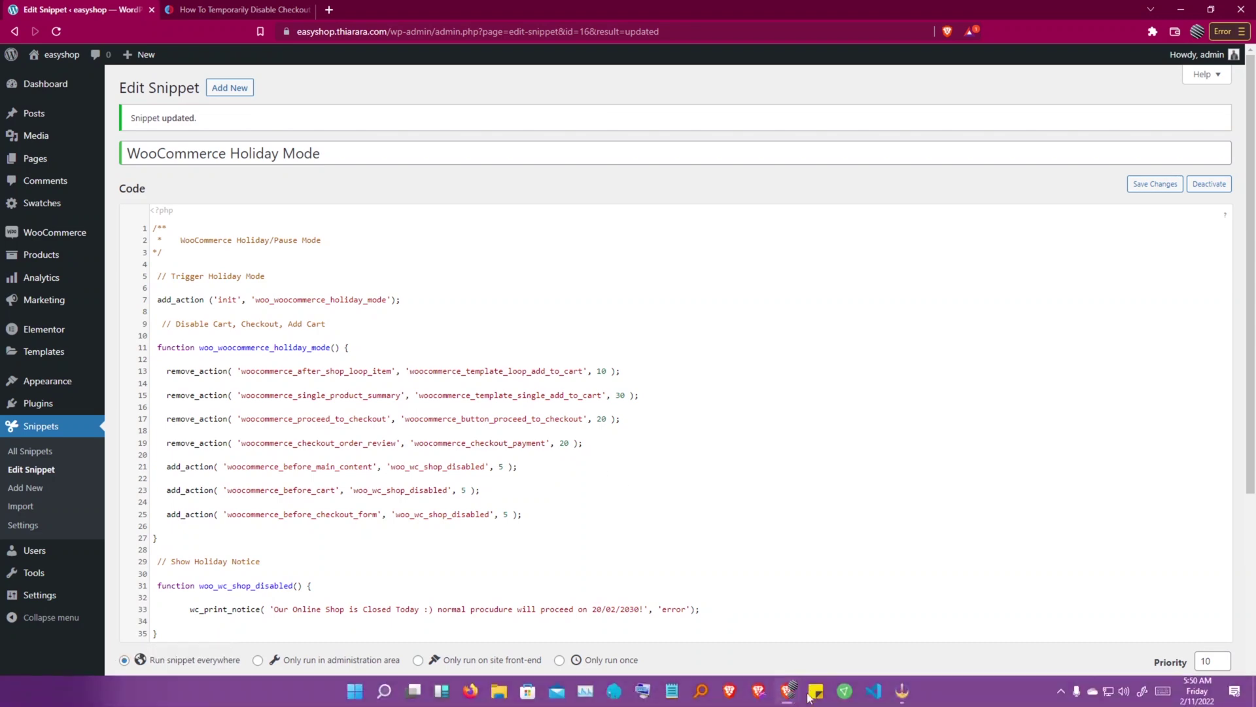
Step: Reload the Cart page and confirm the notice now names the 20/02/2030 reopening date
mouse_move(789, 692)
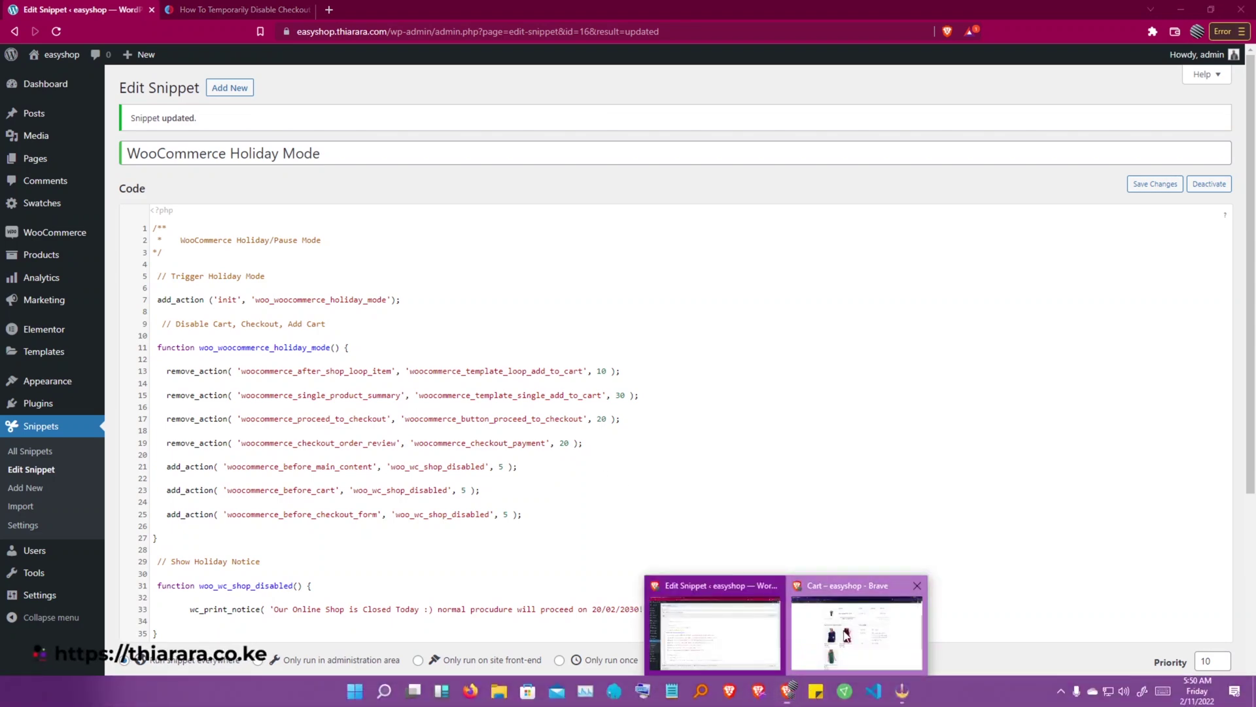
left_click(858, 625)
scroll(589, 235, "up", 4)
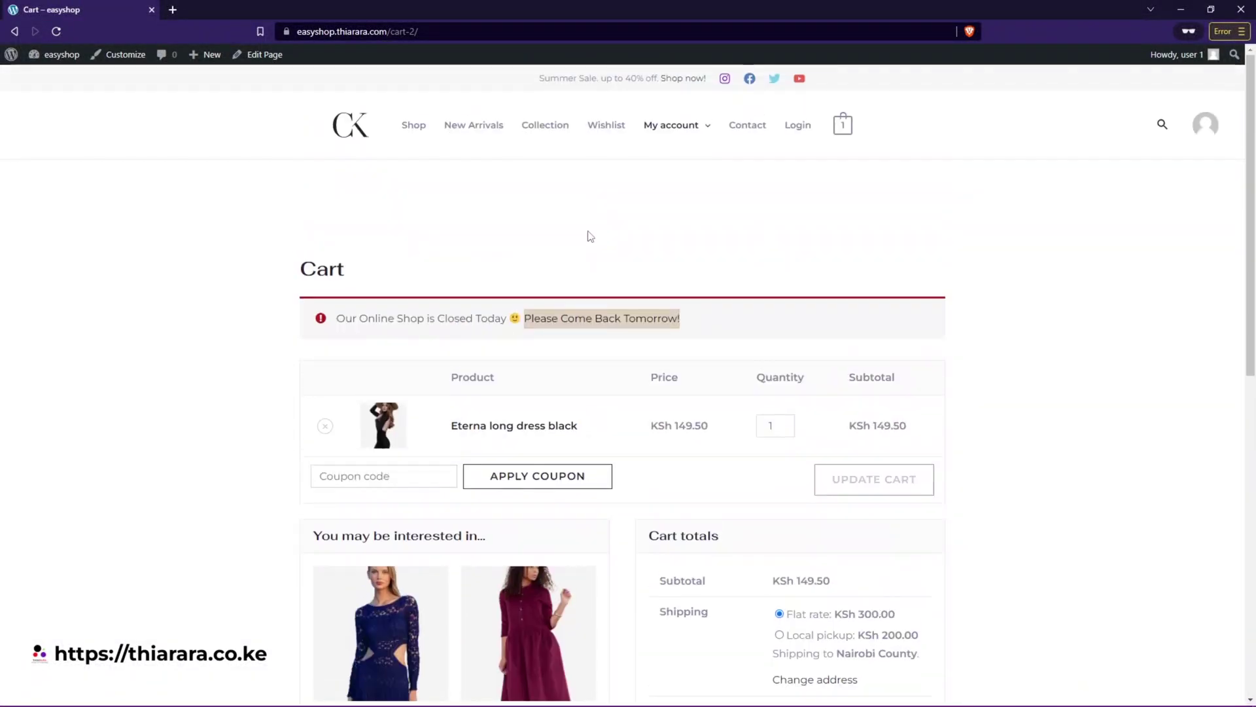
left_click(57, 31)
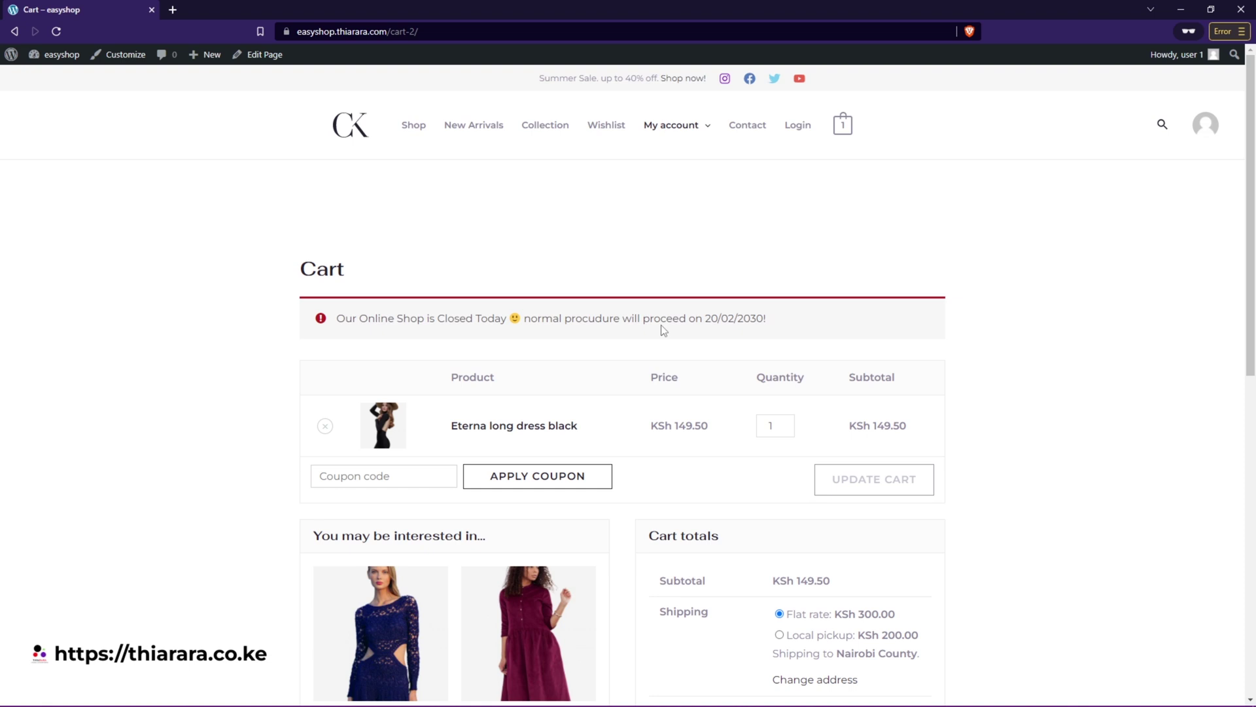
left_click_drag(764, 318, 709, 316)
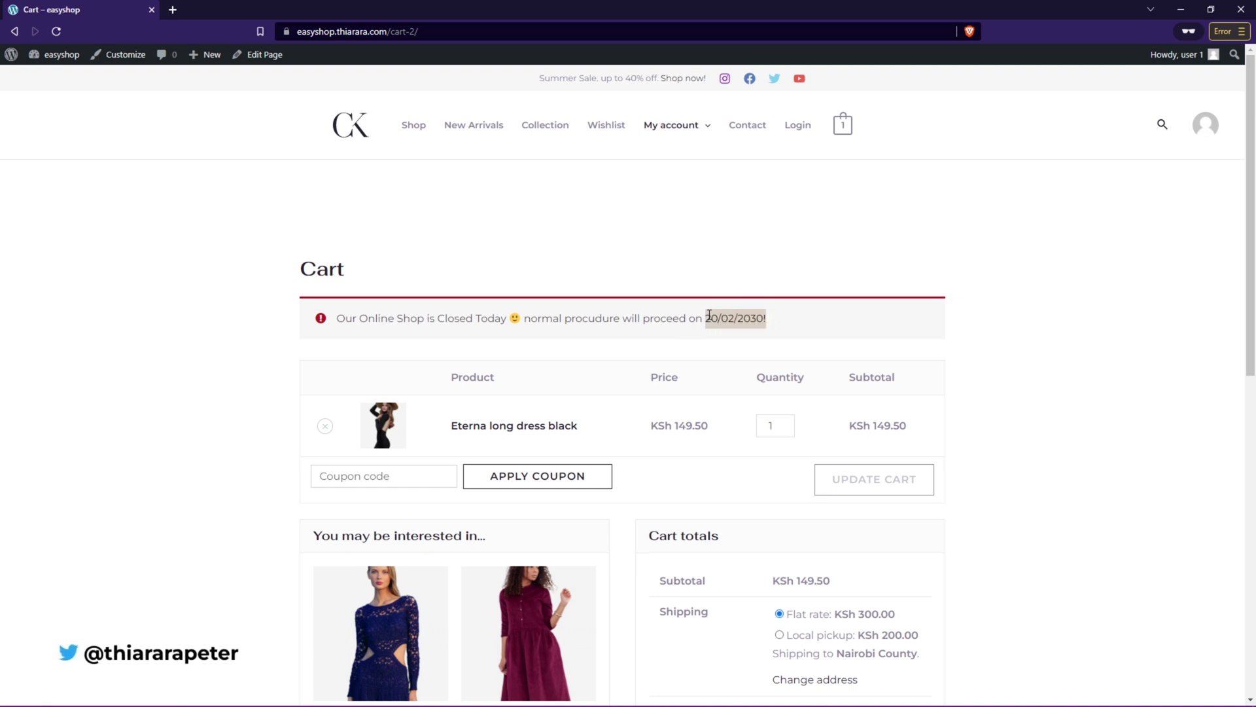